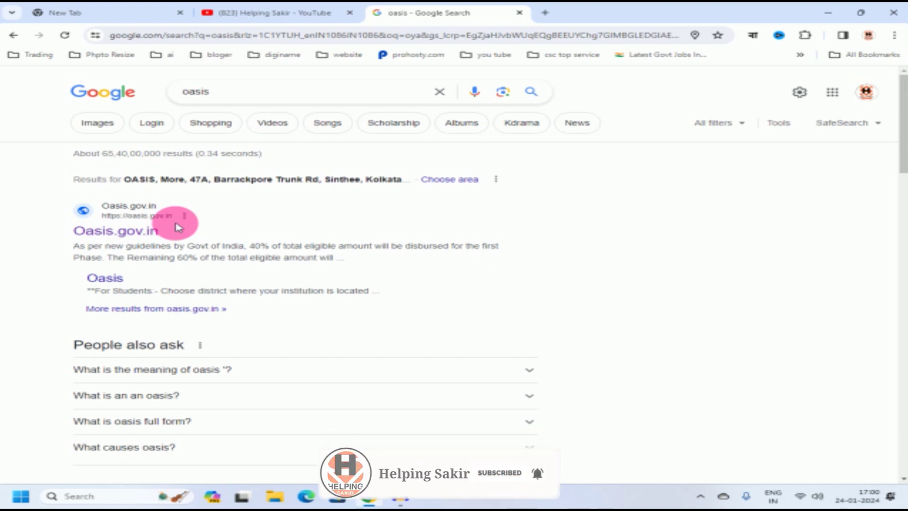
# Step: Open Oasis.gov.in from the search results, dismiss the announcement and begin Student's Registration
pyautogui.click(128, 235)
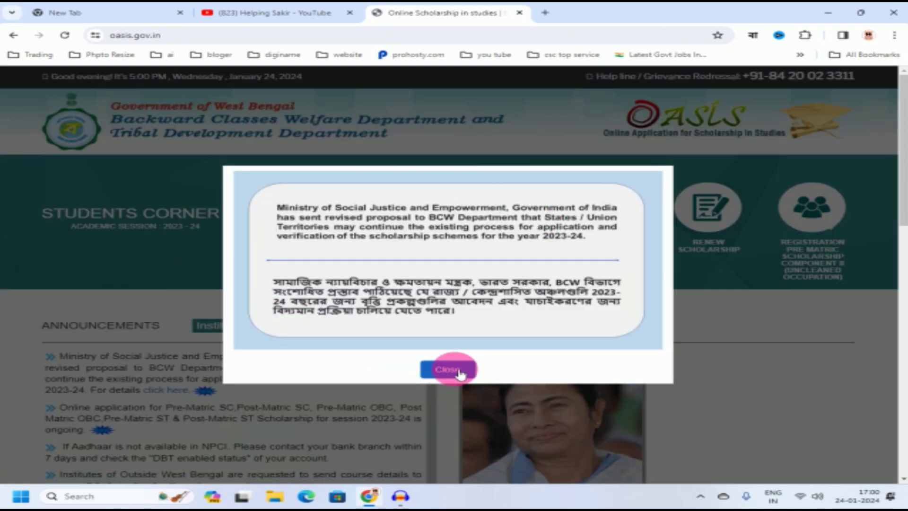
pyautogui.click(453, 373)
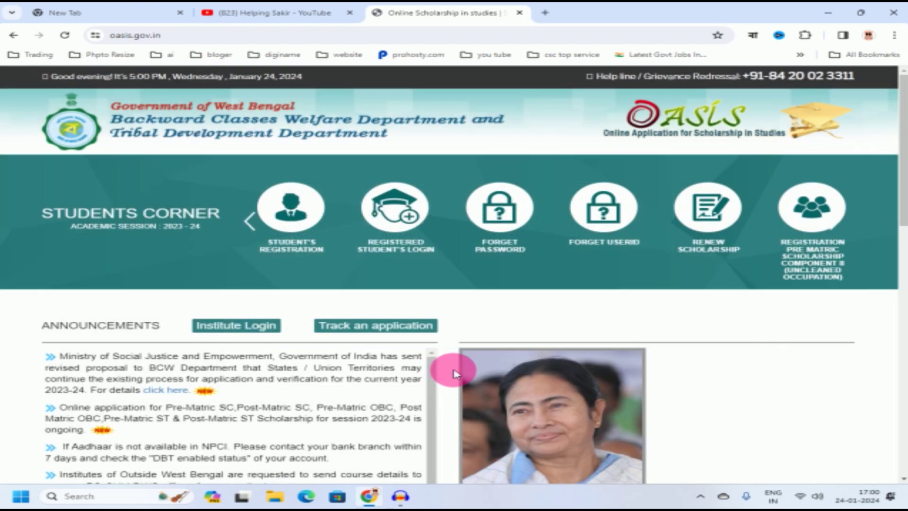
pyautogui.click(294, 212)
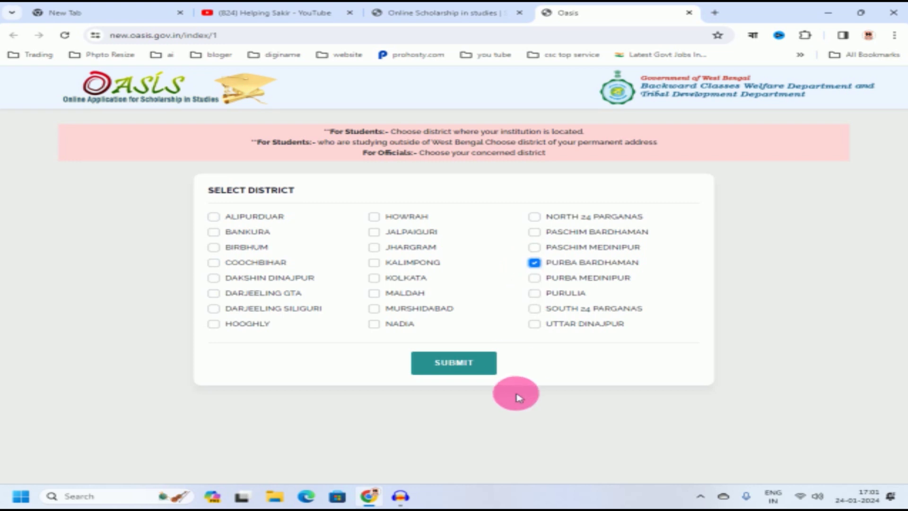
# Step: Submit PURBA BARDHAMAN as the institution's district and confirm it
pyautogui.click(464, 369)
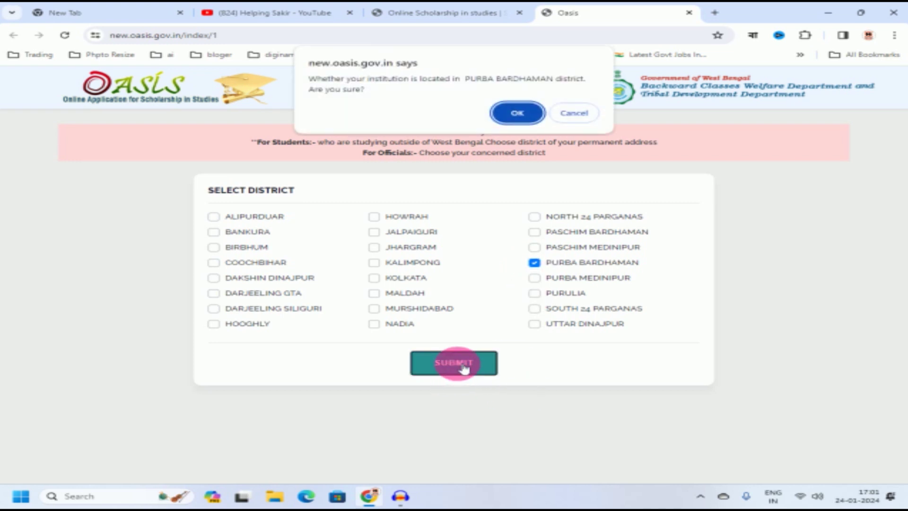
pyautogui.click(509, 114)
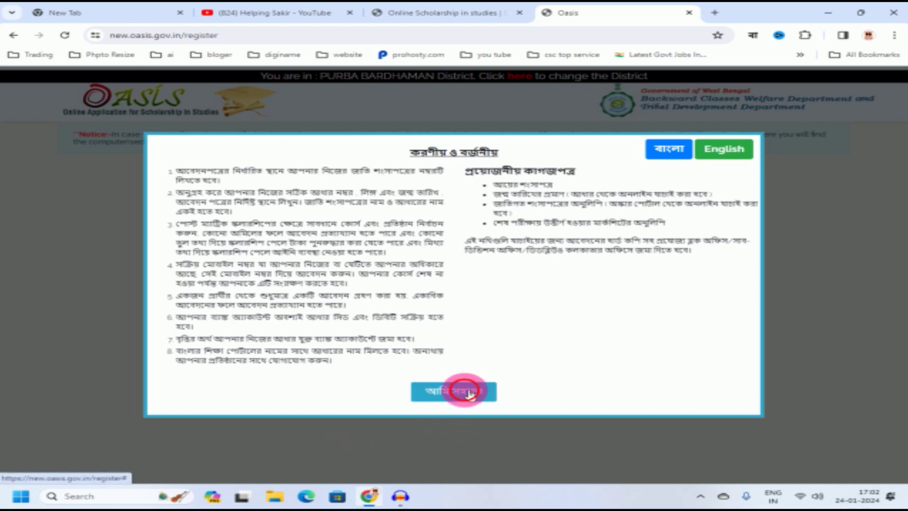
# Step: Accept the instructions, paste the caste certificate number and set its issuing date to 30 May 2022
pyautogui.click(470, 394)
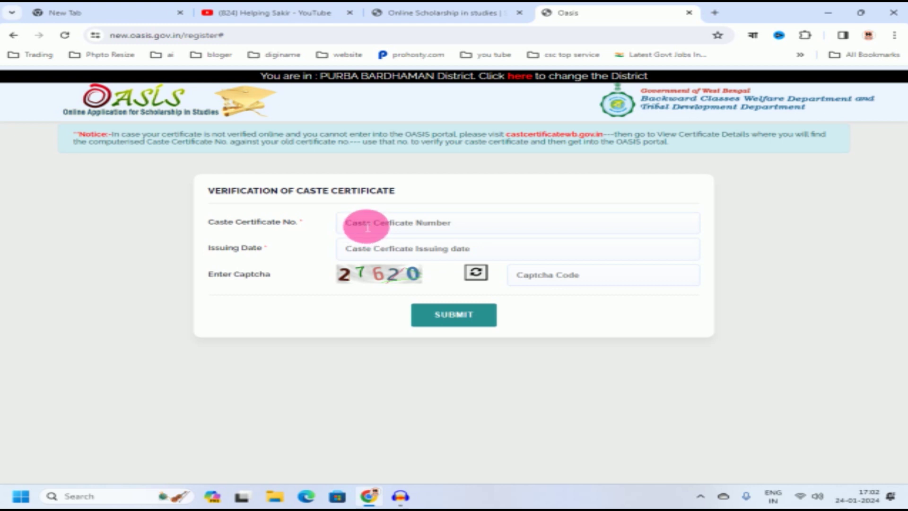
pyautogui.hotkey('ctrl', 'v')
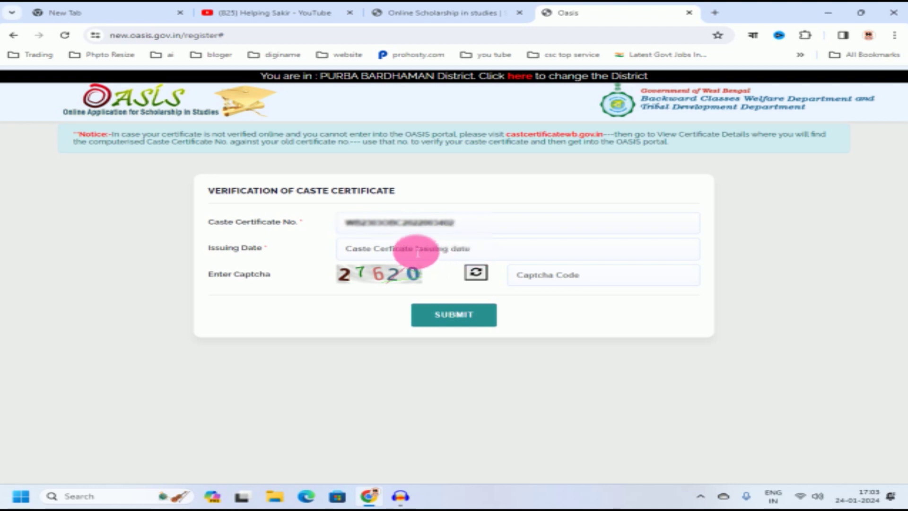
pyautogui.click(421, 253)
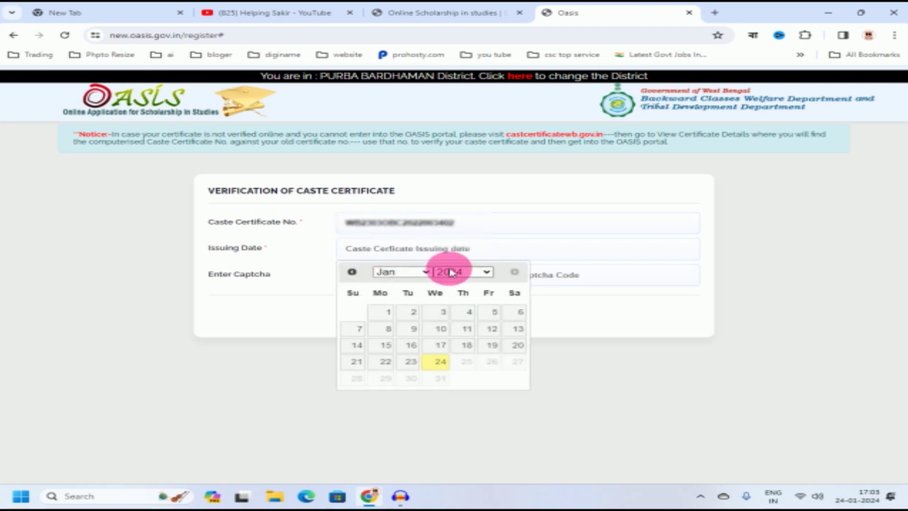
pyautogui.click(472, 273)
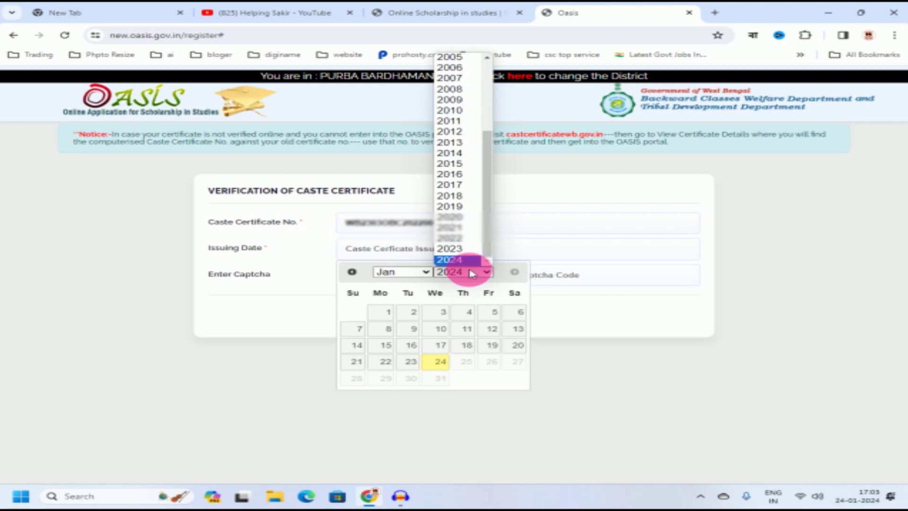
pyautogui.click(461, 240)
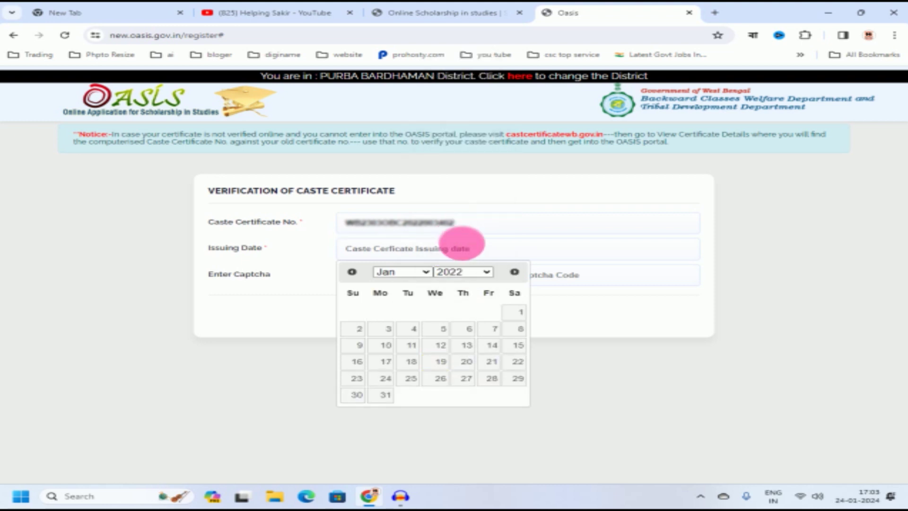
pyautogui.click(422, 272)
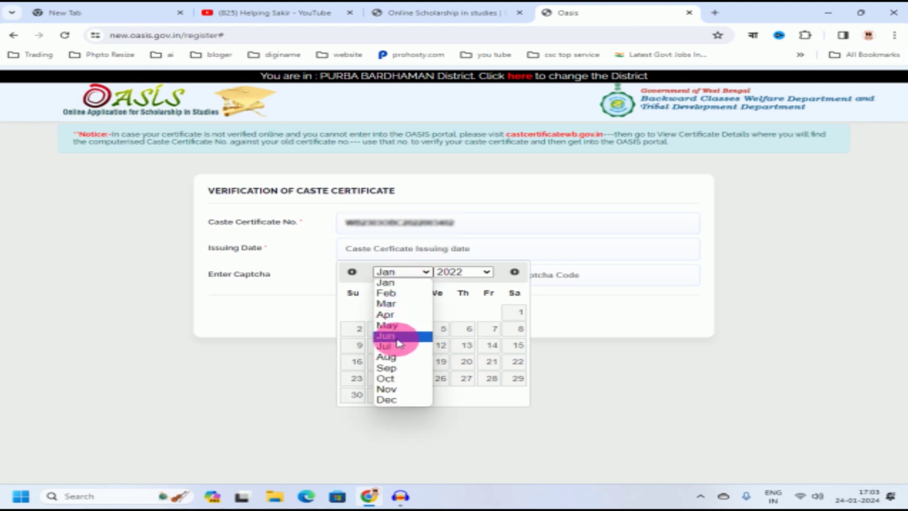
pyautogui.click(399, 326)
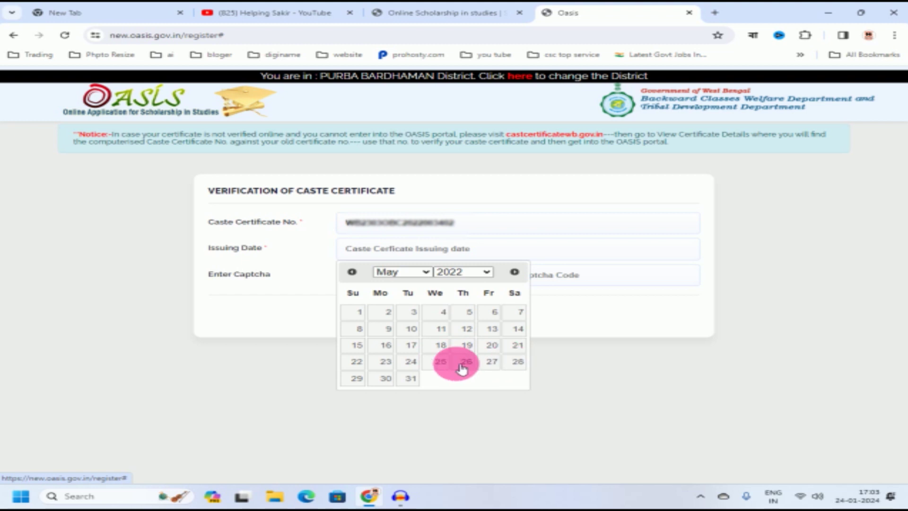
pyautogui.click(386, 378)
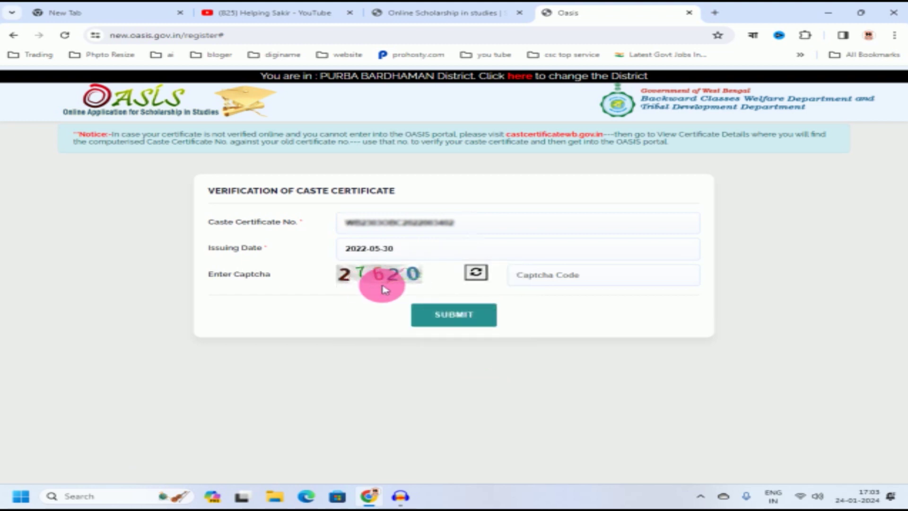
# Step: Enter the captcha and submit the caste certificate for verification
pyautogui.click(545, 280)
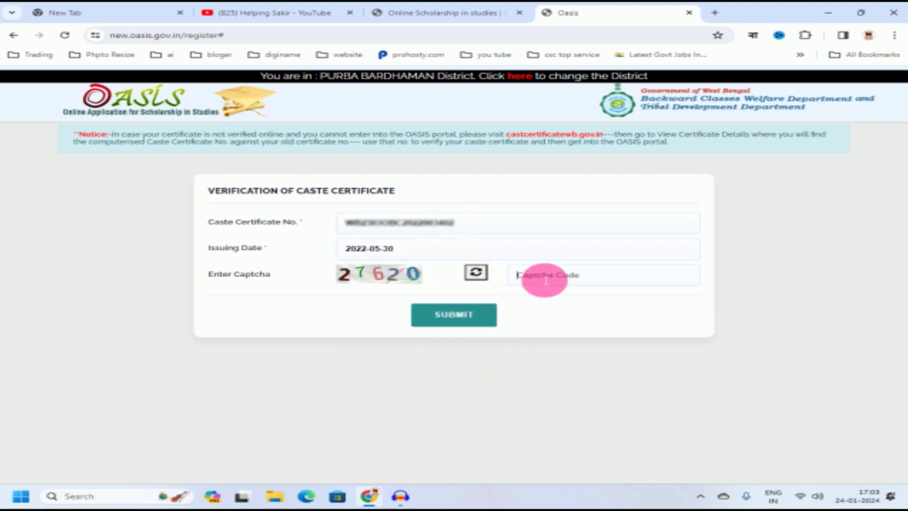
pyautogui.write('27620')
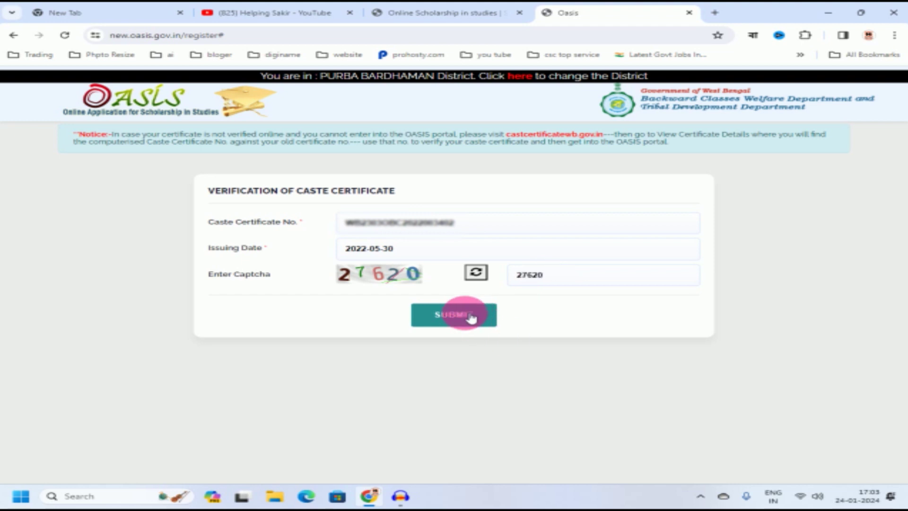
pyautogui.click(463, 317)
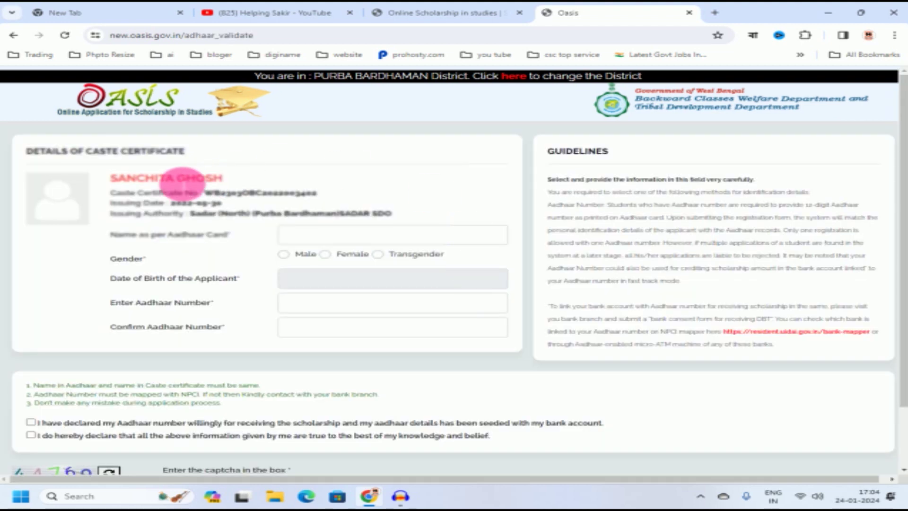
# Step: Copy the applicant's name from the certificate details into Name as per Aadhaar and select Female
pyautogui.moveTo(112, 178); pyautogui.dragTo(217, 177)
pyautogui.hotkey('ctrl', 'c')
pyautogui.click(234, 185)
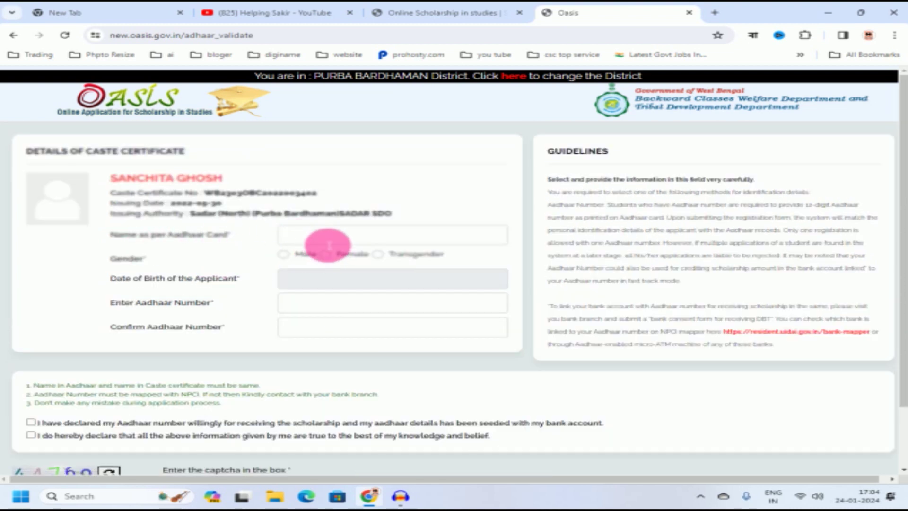
pyautogui.click(302, 237)
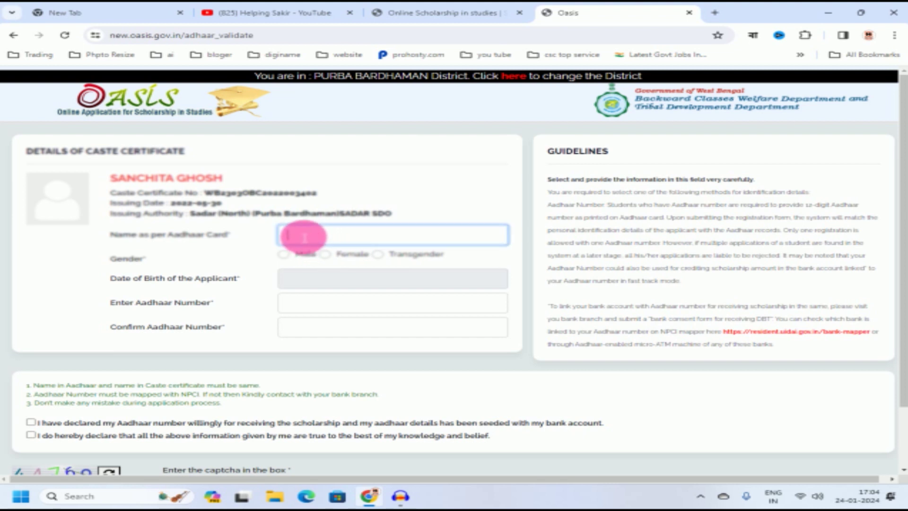
pyautogui.hotkey('ctrl', 'v')
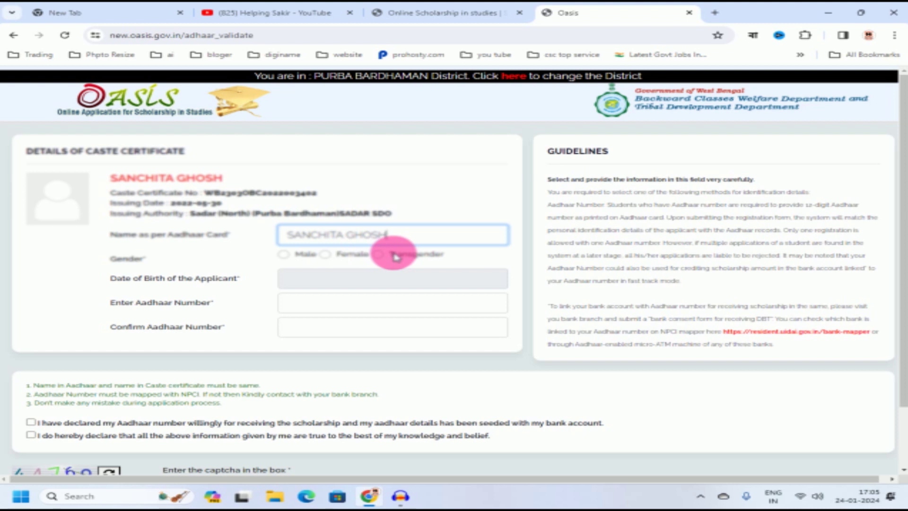
pyautogui.click(347, 256)
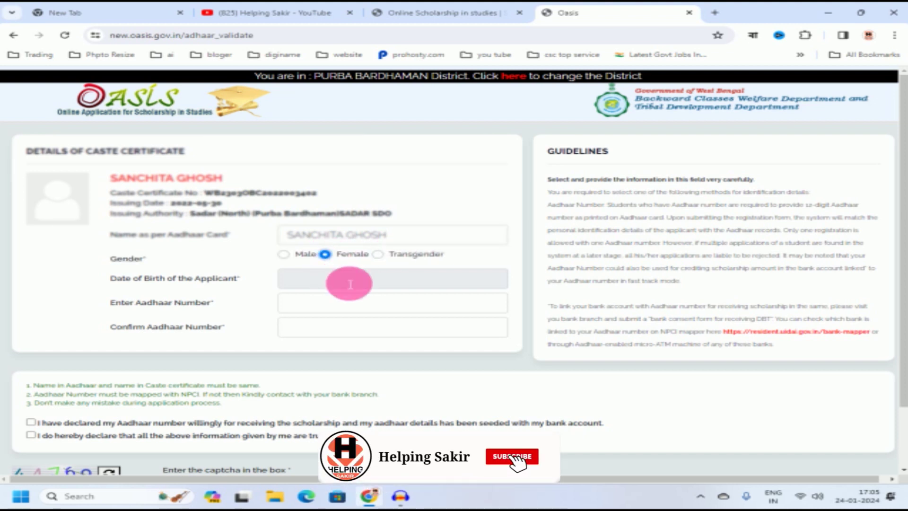
pyautogui.scroll(-1, 350, 283)
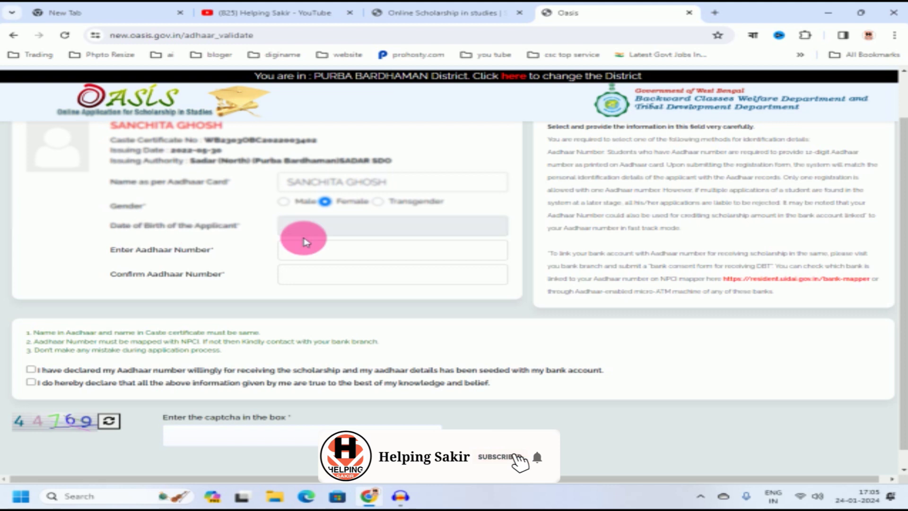
pyautogui.click(386, 229)
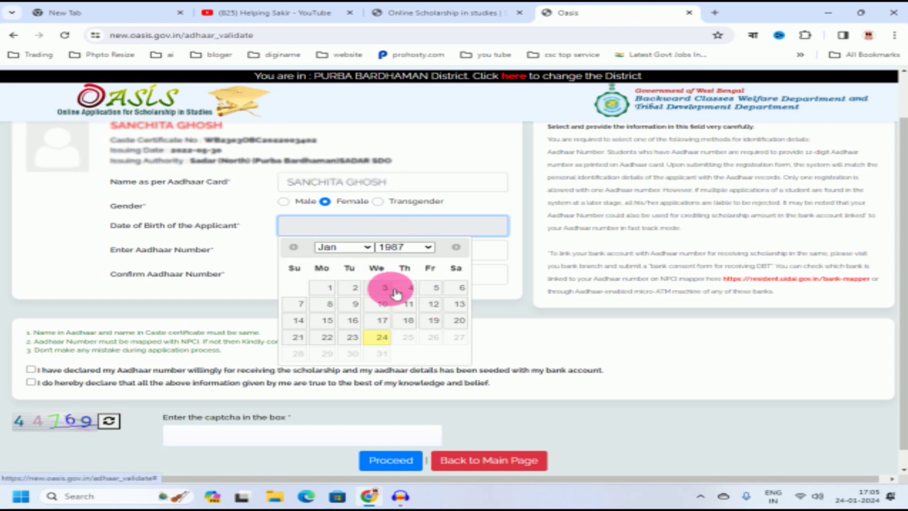
# Step: Set the date of birth to 18 January 2008
pyautogui.click(415, 248)
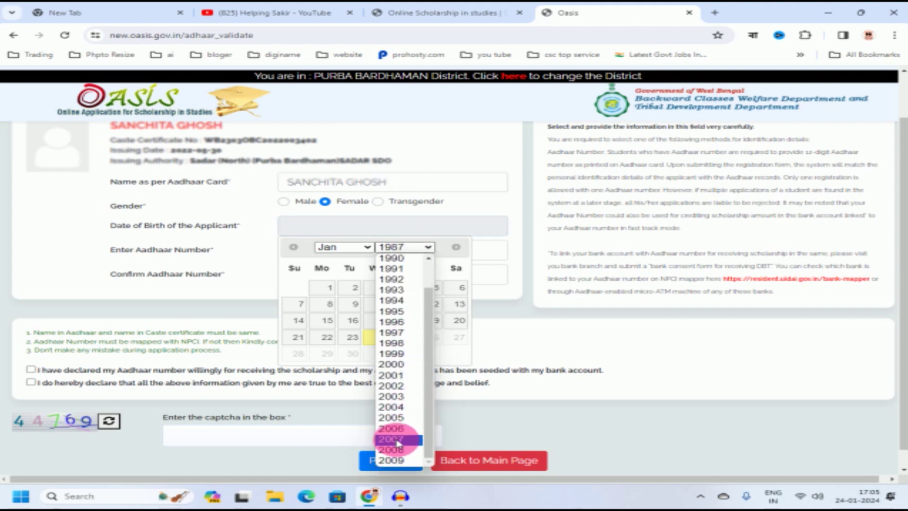
pyautogui.click(393, 453)
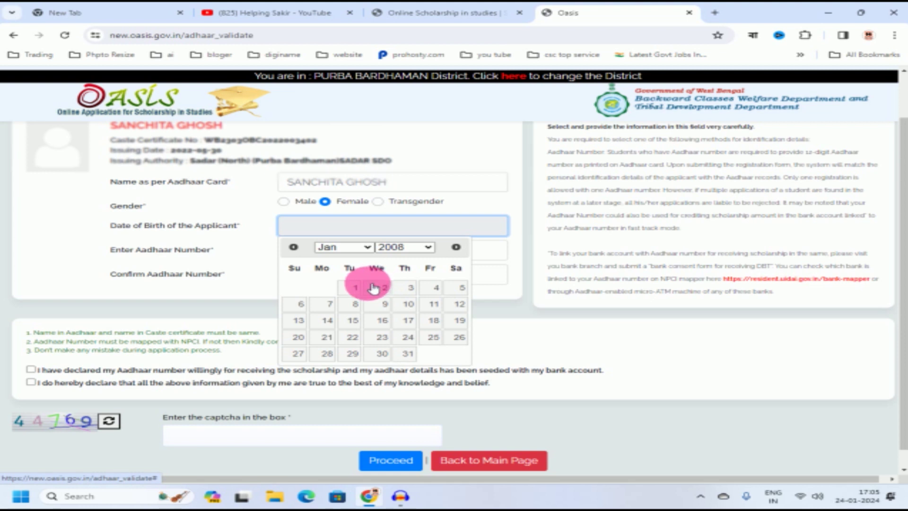
pyautogui.click(368, 247)
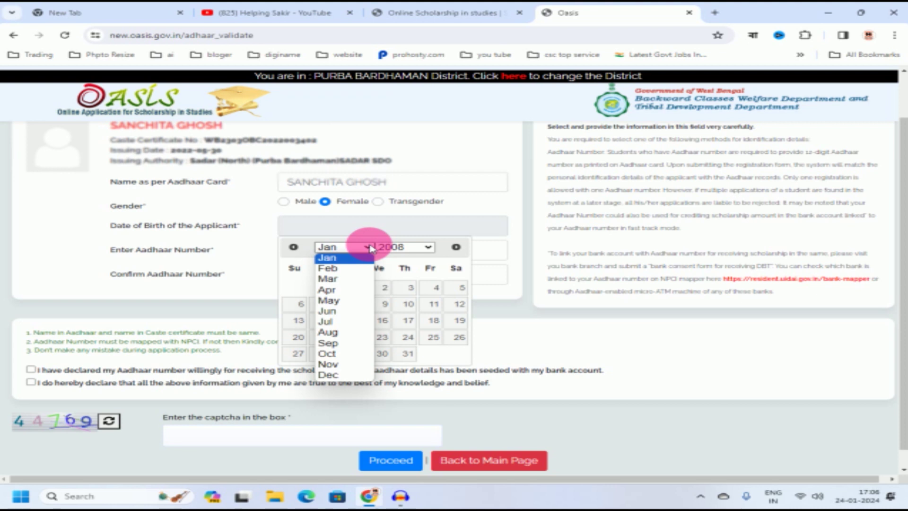
pyautogui.click(331, 256)
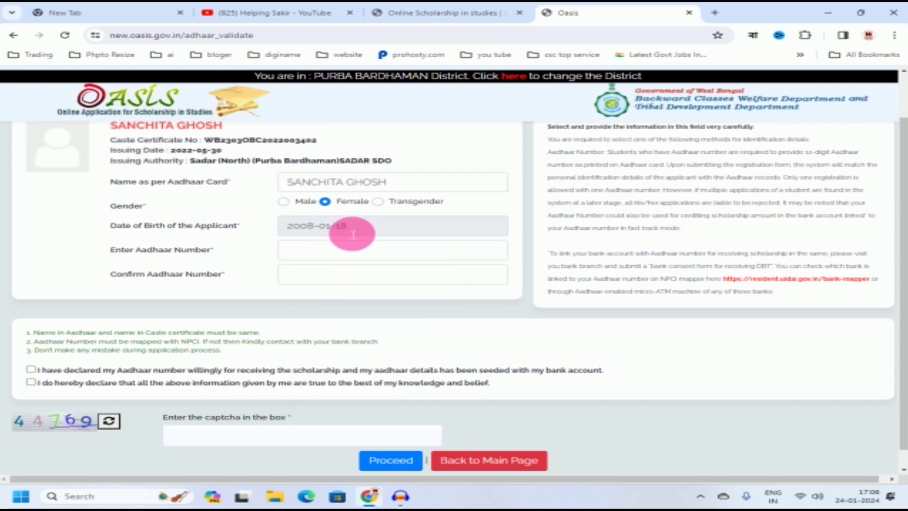
# Step: Enter and confirm the Aadhaar number, accept both declarations, fill the captcha and proceed
pyautogui.click(394, 256)
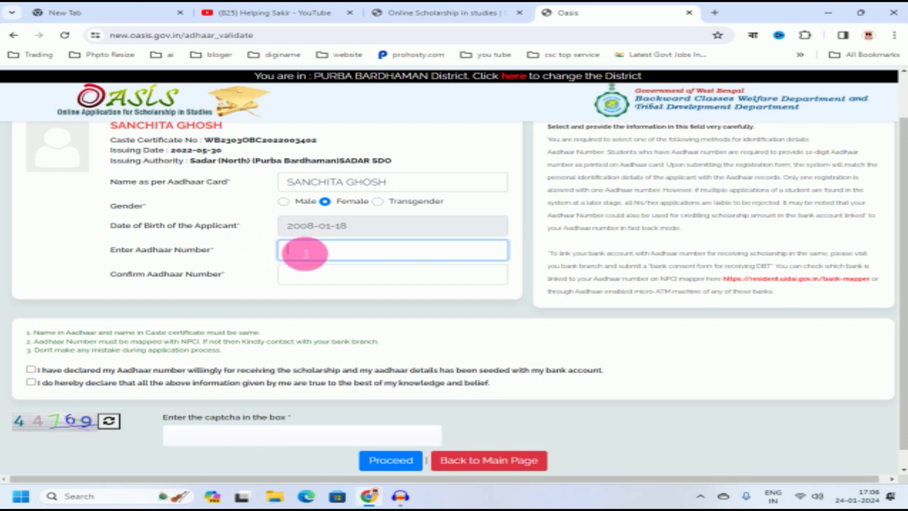
pyautogui.click(307, 280)
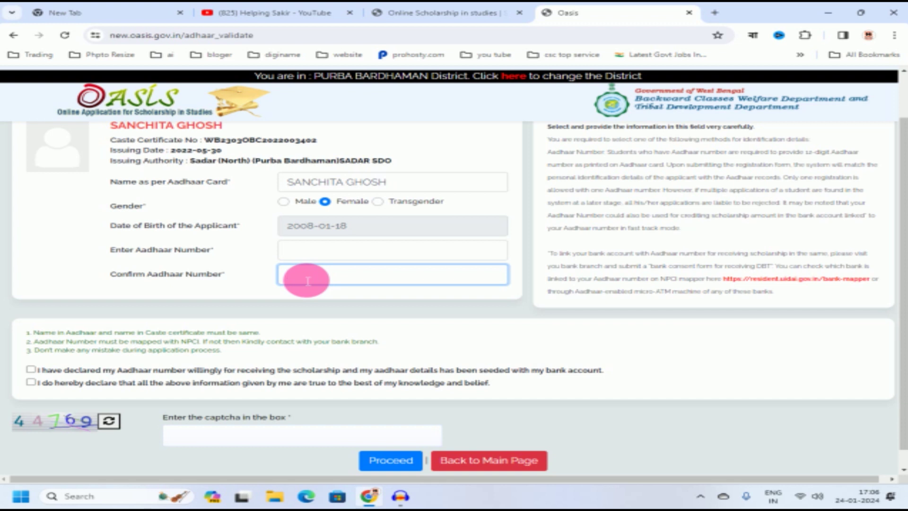
pyautogui.click(305, 256)
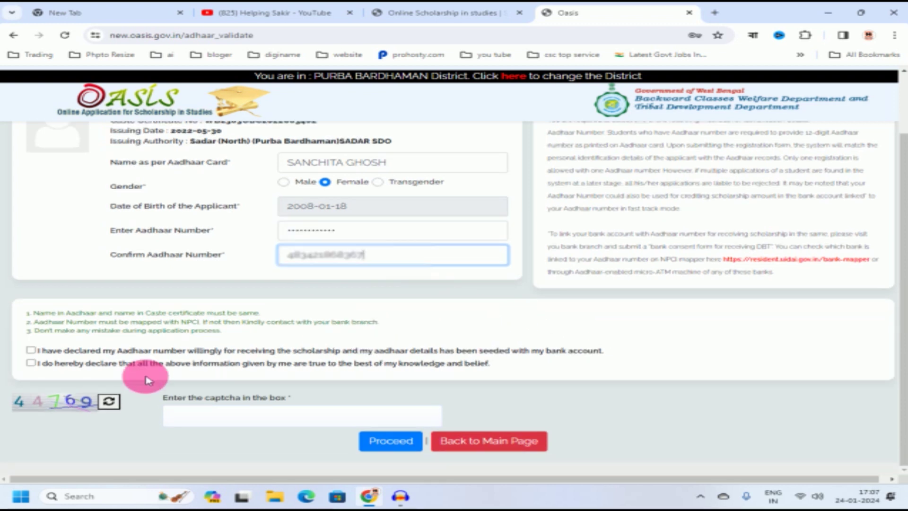
pyautogui.click(32, 351)
pyautogui.click(32, 364)
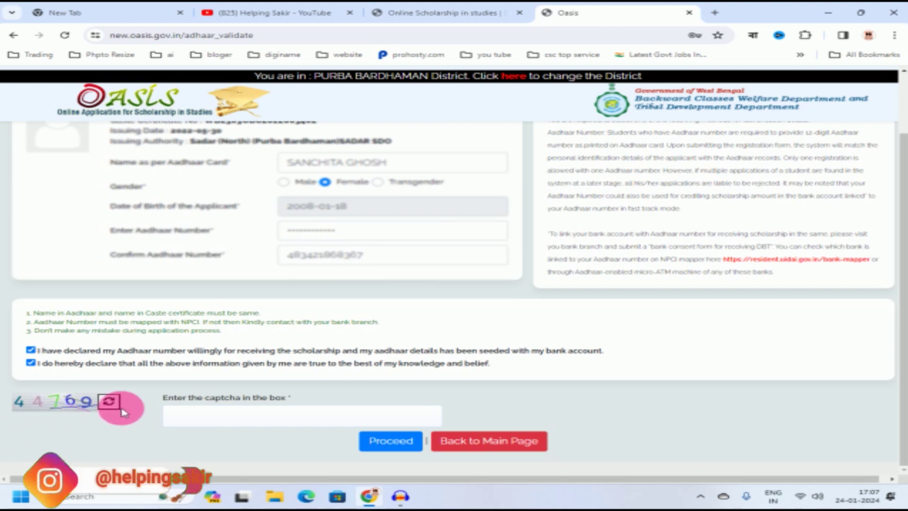
pyautogui.click(196, 419)
pyautogui.write('44769')
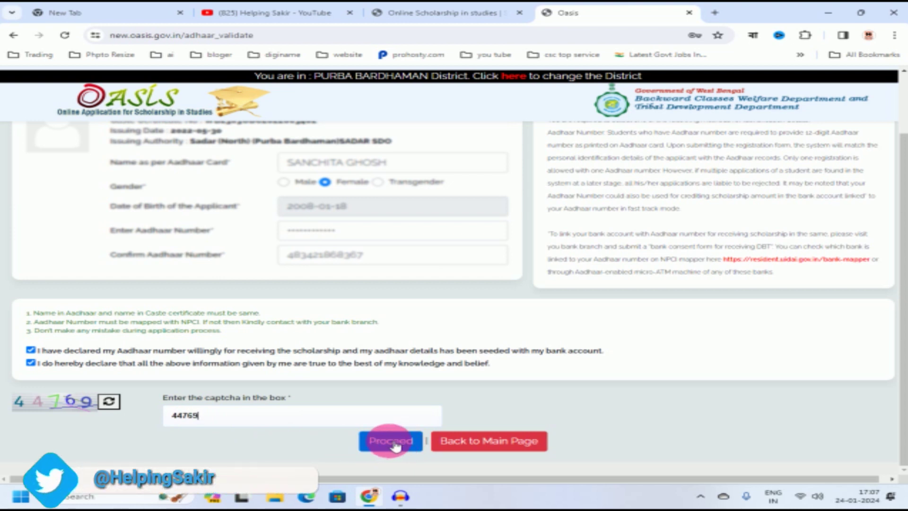
pyautogui.click(393, 441)
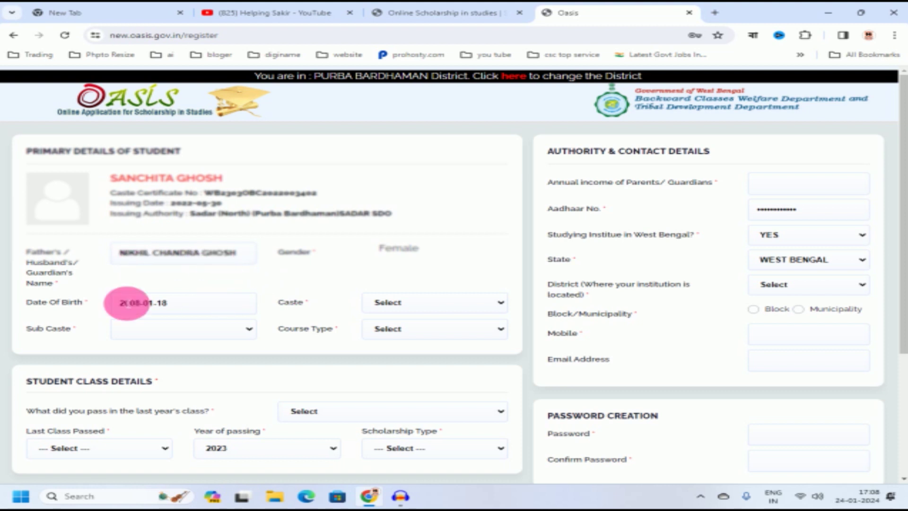
# Step: Set the caste to OBC B with sub caste GOALA-GOPE
pyautogui.click(424, 306)
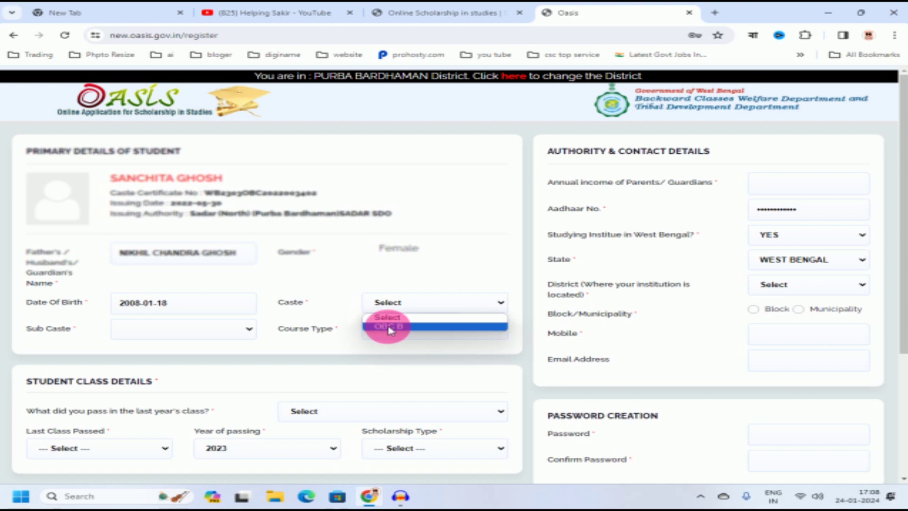
pyautogui.click(409, 327)
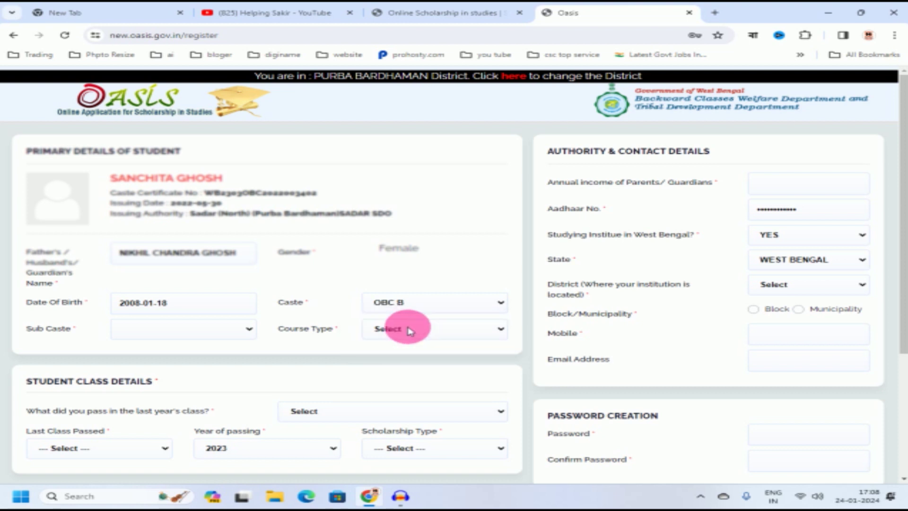
pyautogui.click(189, 329)
pyautogui.scroll(-10, 176, 179)
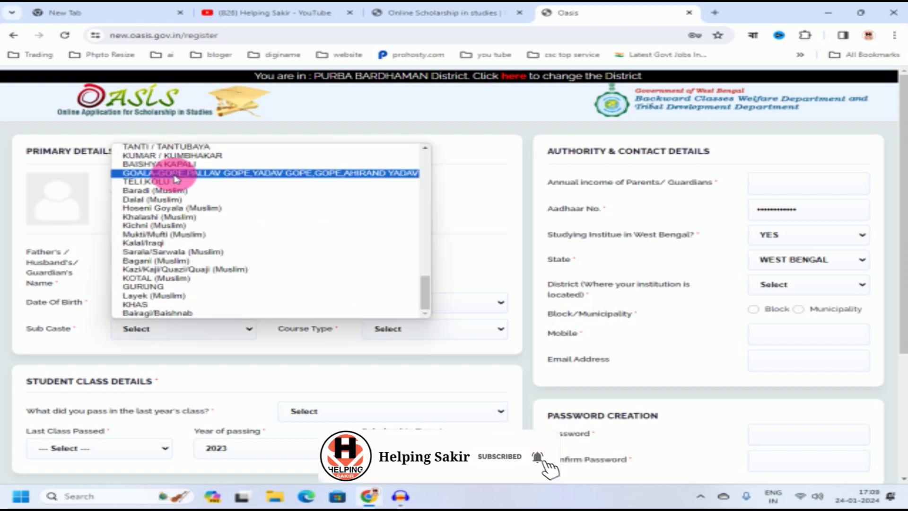
pyautogui.click(183, 174)
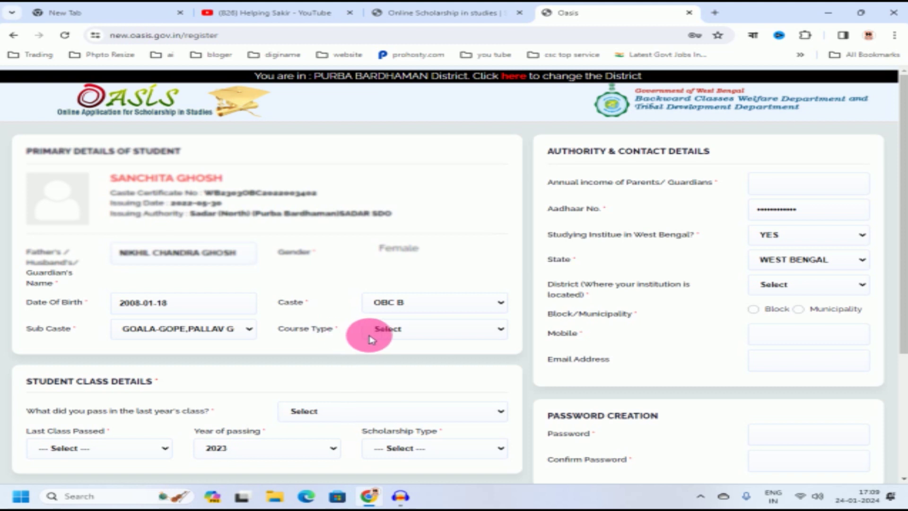
# Step: Choose Regular Full Time as course type and answer YES to passing last year's class
pyautogui.click(400, 330)
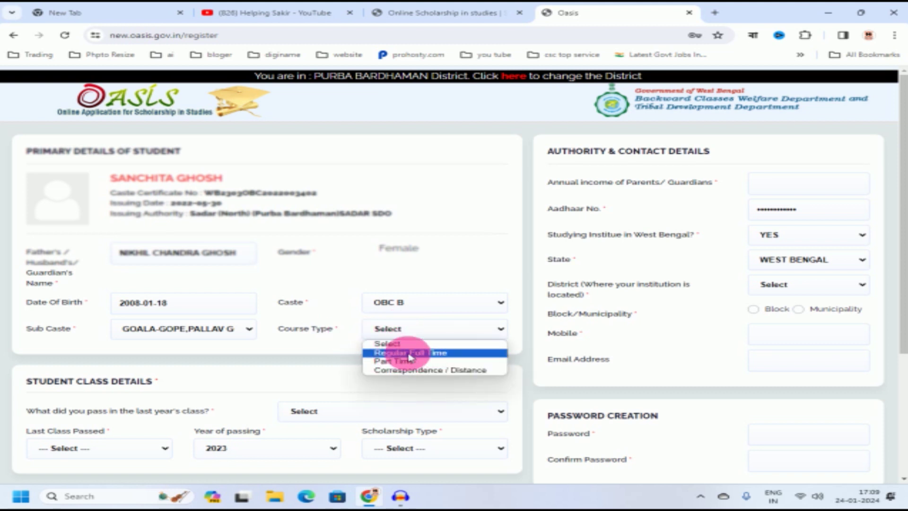
pyautogui.click(409, 357)
pyautogui.scroll(-3, 406, 354)
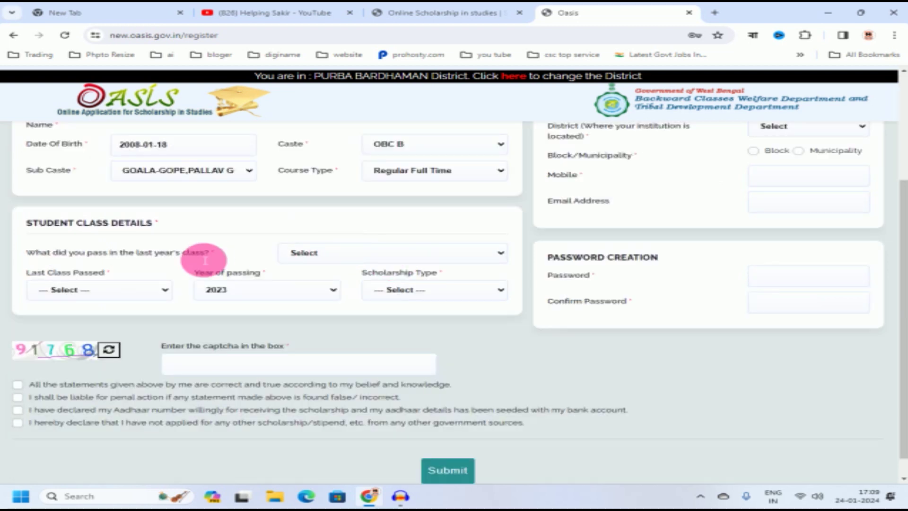
pyautogui.click(339, 255)
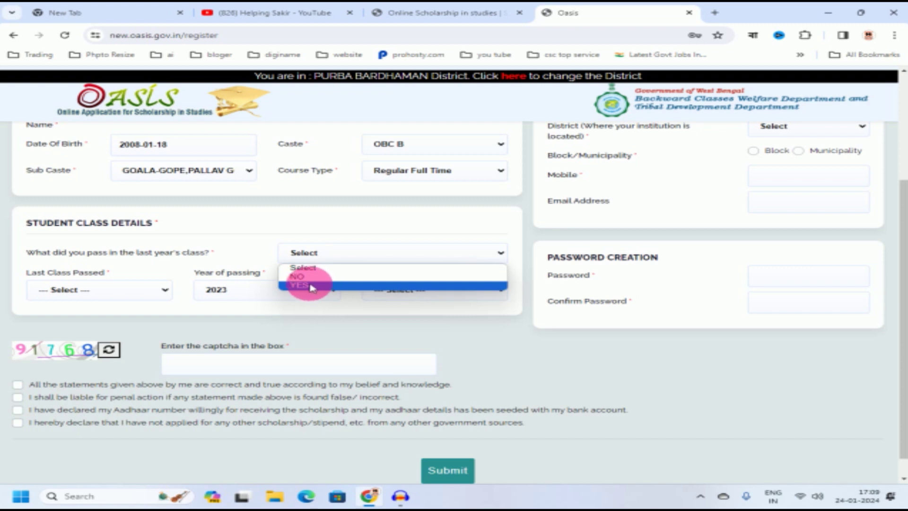
pyautogui.click(310, 286)
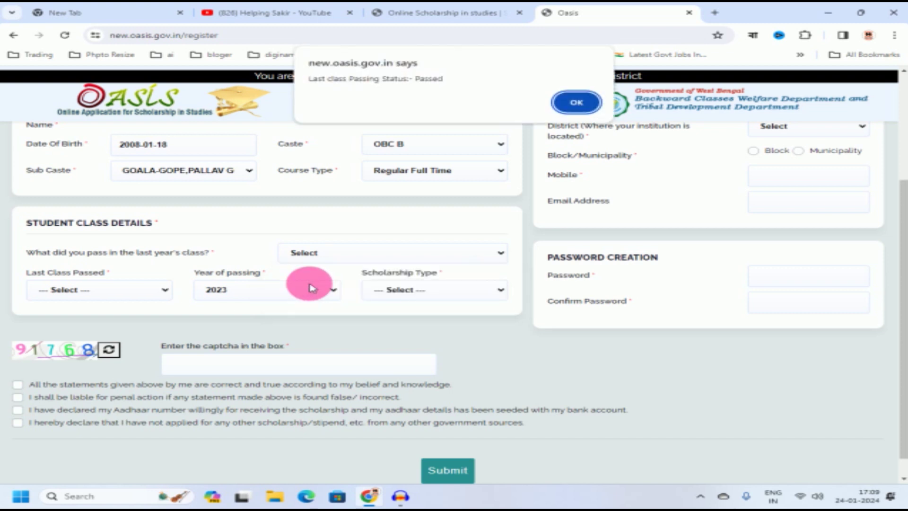
pyautogui.click(576, 99)
pyautogui.click(53, 284)
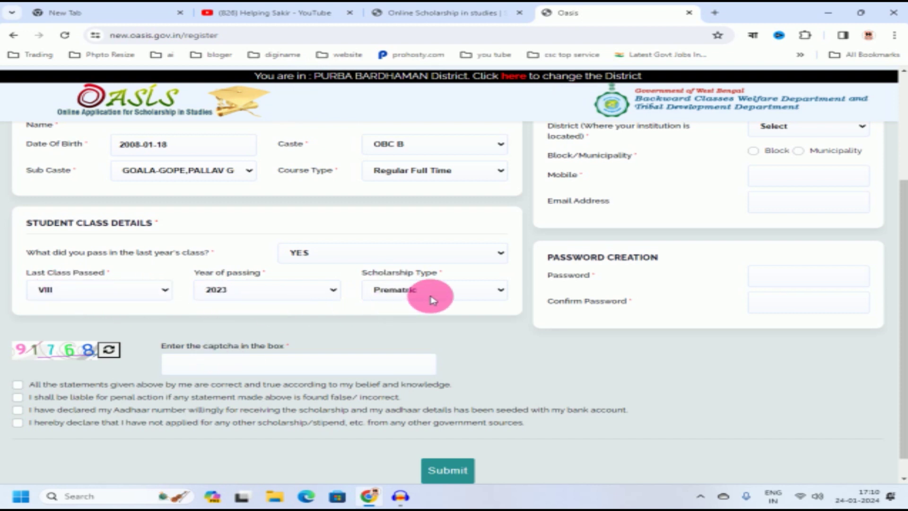
pyautogui.scroll(3, 733, 360)
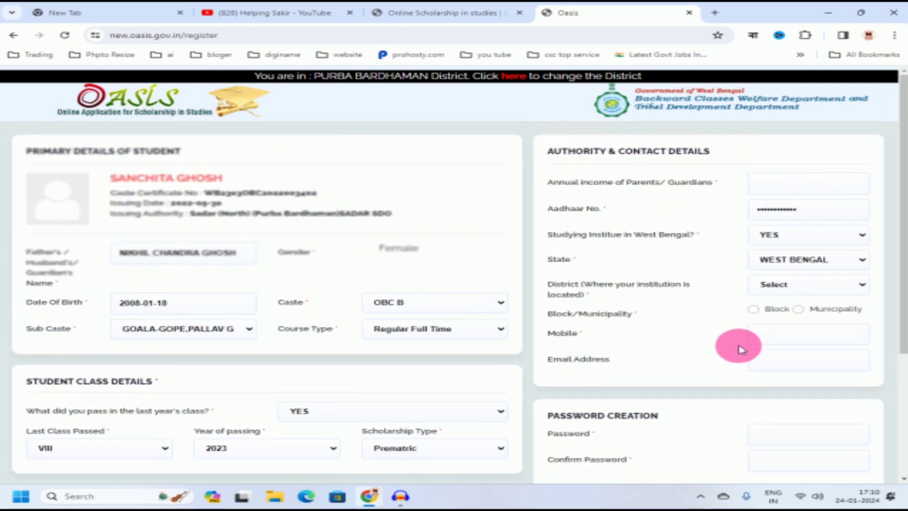
# Step: Enter parents' annual income 60000 and set the district to PURBA BARDHAMAN
pyautogui.click(771, 186)
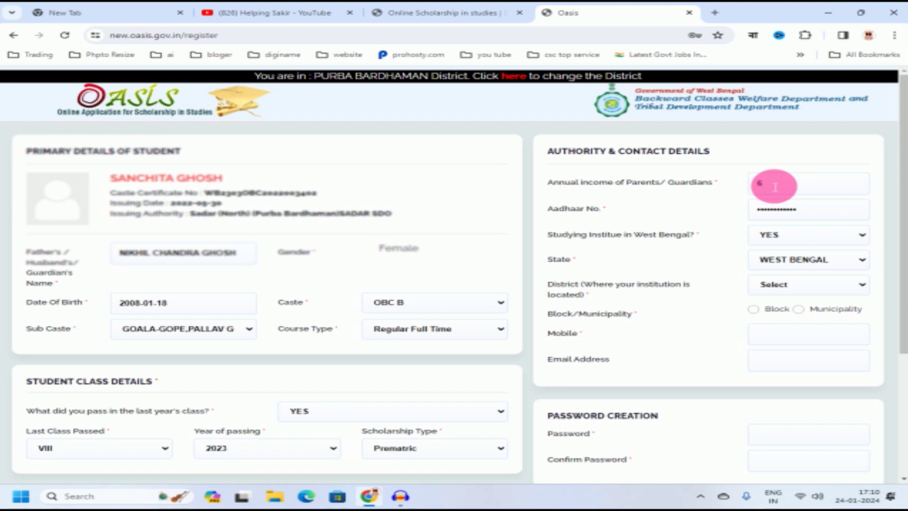
pyautogui.write('0000')
pyautogui.click(804, 286)
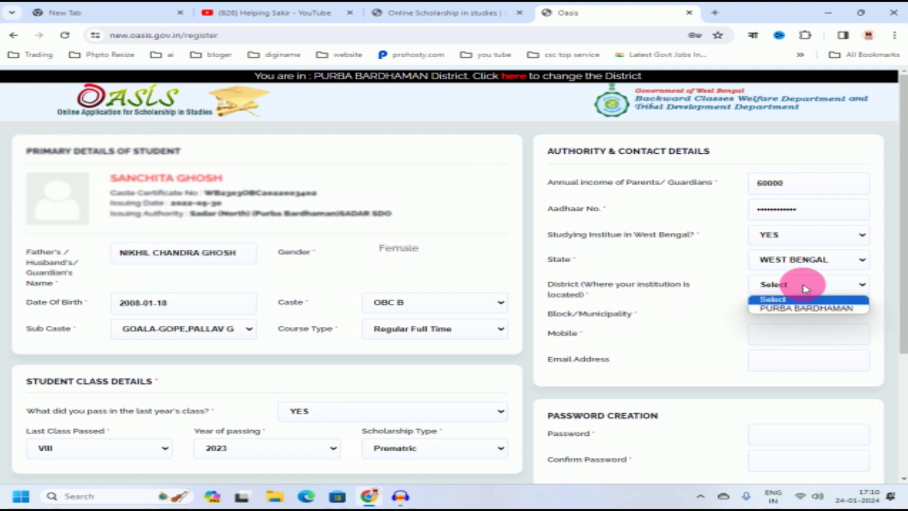
pyautogui.click(789, 308)
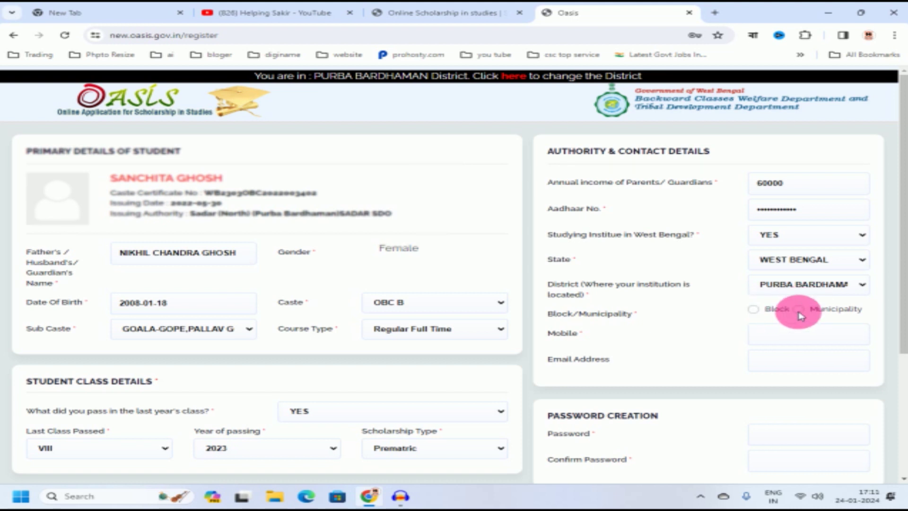
# Step: Mark the institution as in a block, choose Bhatar and institute MONJULA T.P.C. VIDYANIKETAN
pyautogui.click(754, 310)
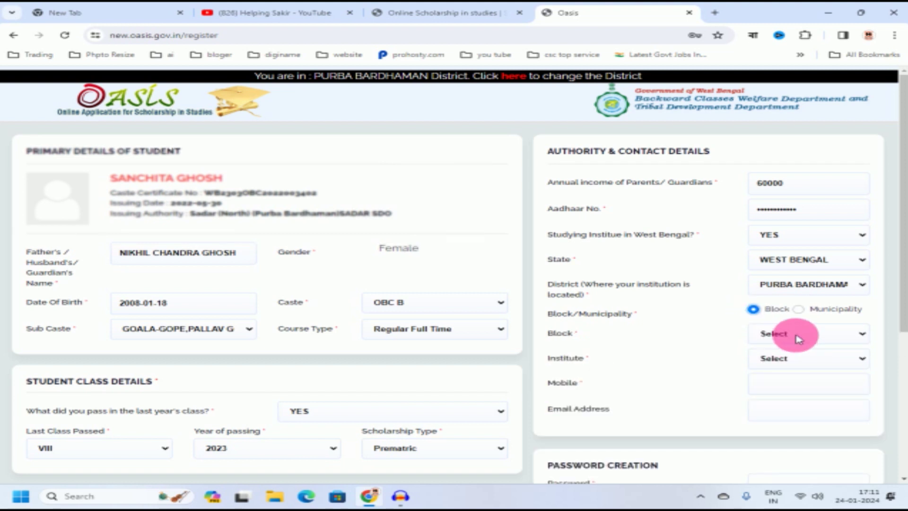
pyautogui.click(799, 338)
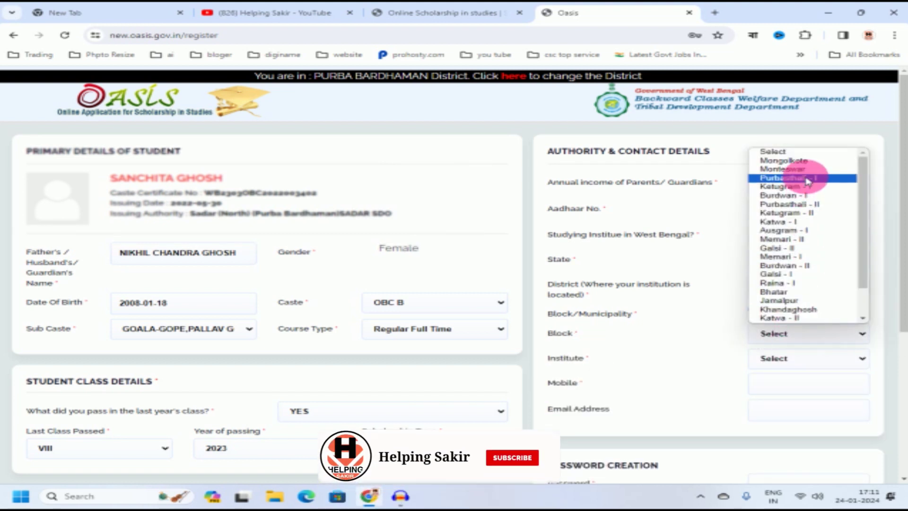
pyautogui.click(693, 343)
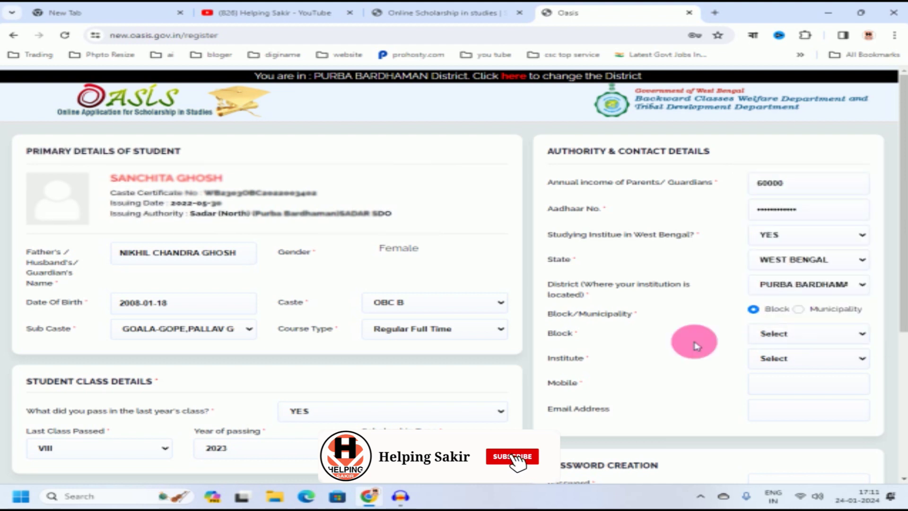
pyautogui.click(785, 333)
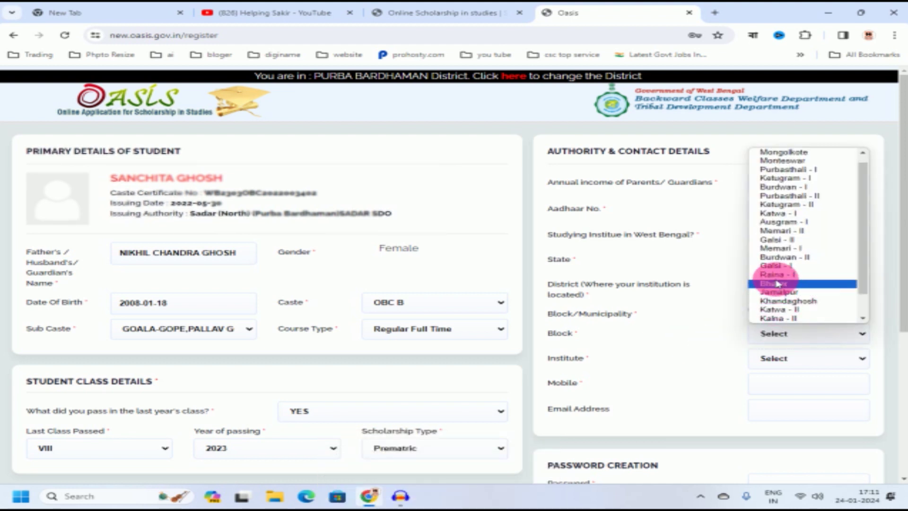
pyautogui.click(775, 283)
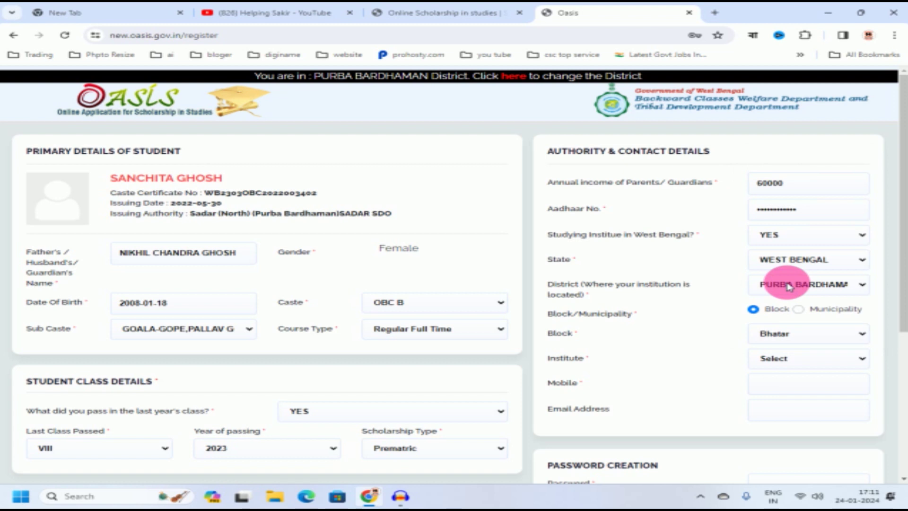
pyautogui.scroll(-1, 714, 359)
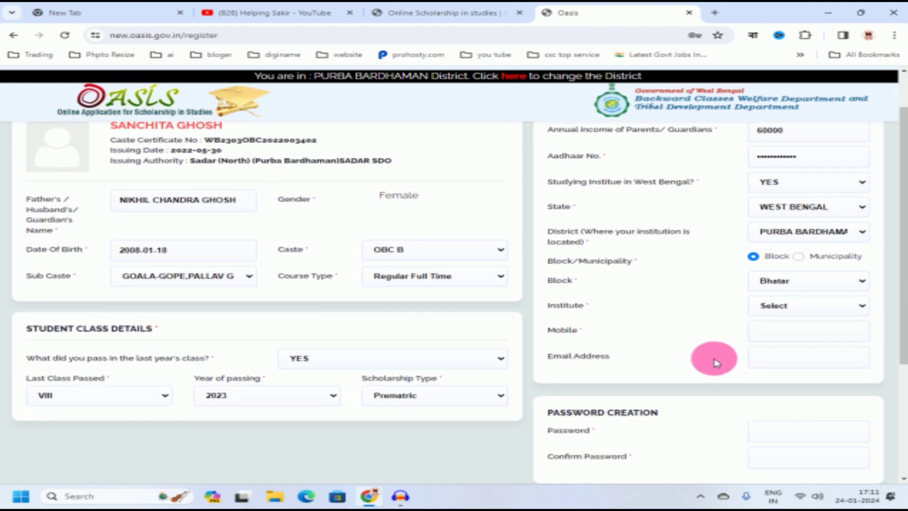
pyautogui.click(791, 308)
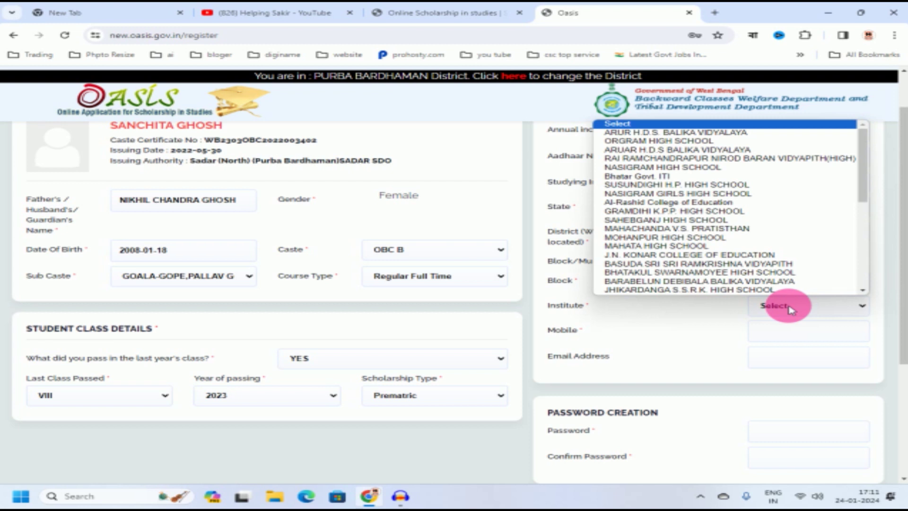
pyautogui.scroll(-1, 740, 262)
pyautogui.scroll(-5, 733, 265)
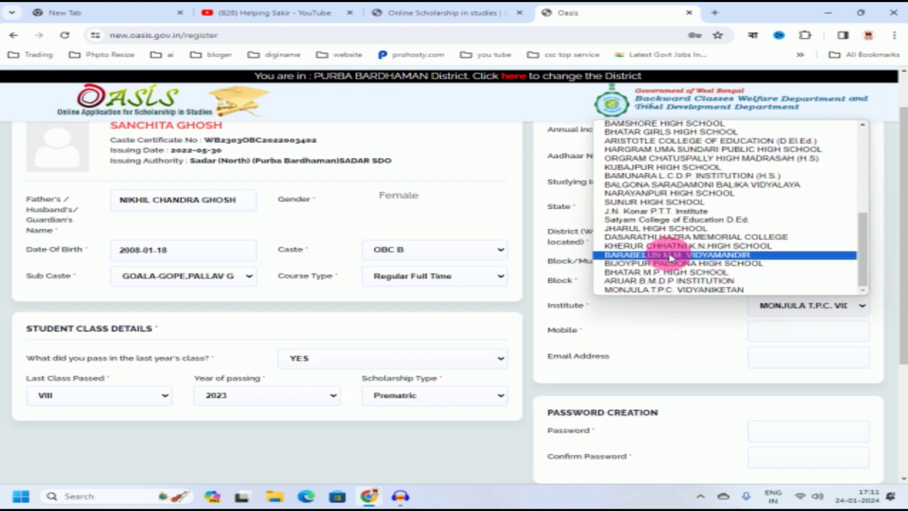
pyautogui.click(653, 289)
pyautogui.scroll(-2, 696, 361)
pyautogui.scroll(-1, 696, 360)
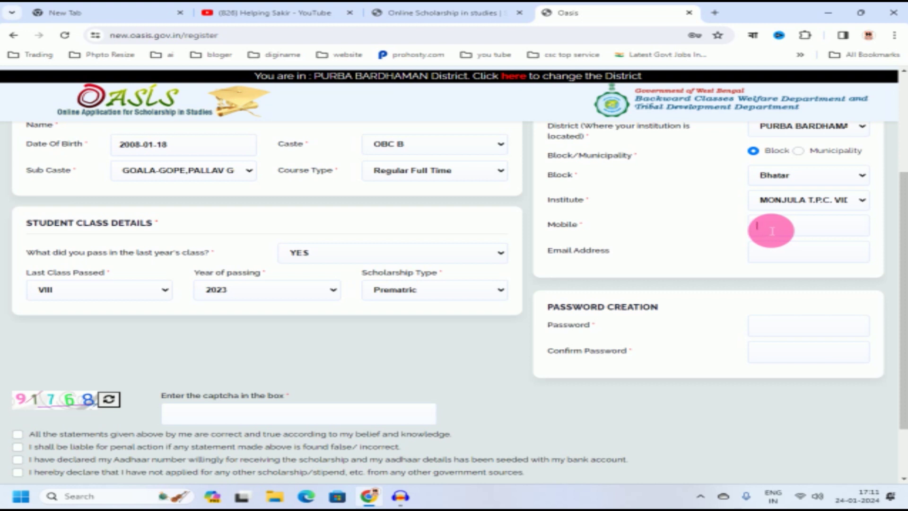
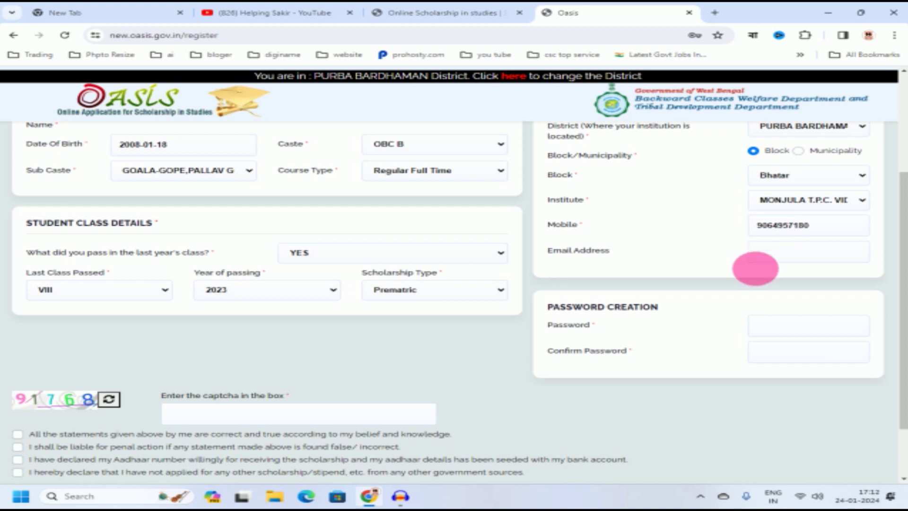
# Step: Enter the student's mobile number, set and confirm the account password, and fill the captcha
pyautogui.scroll(-2, 703, 326)
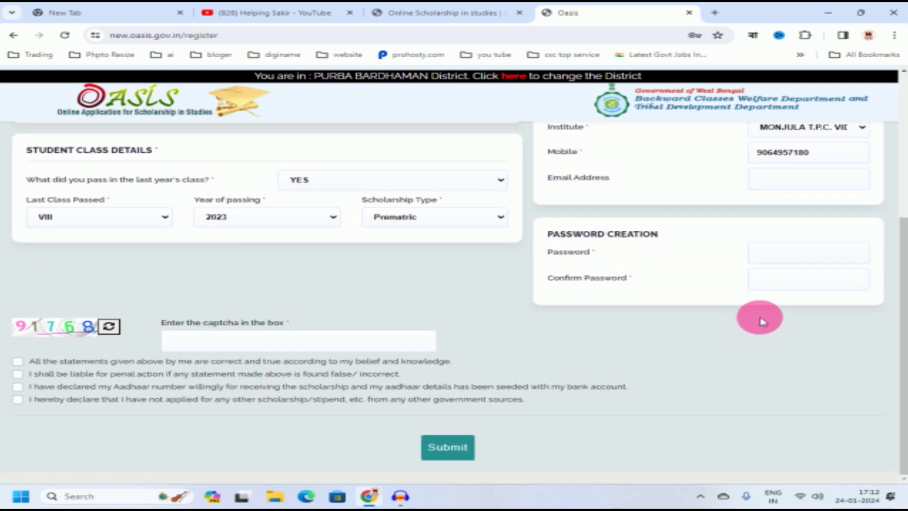
pyautogui.click(768, 256)
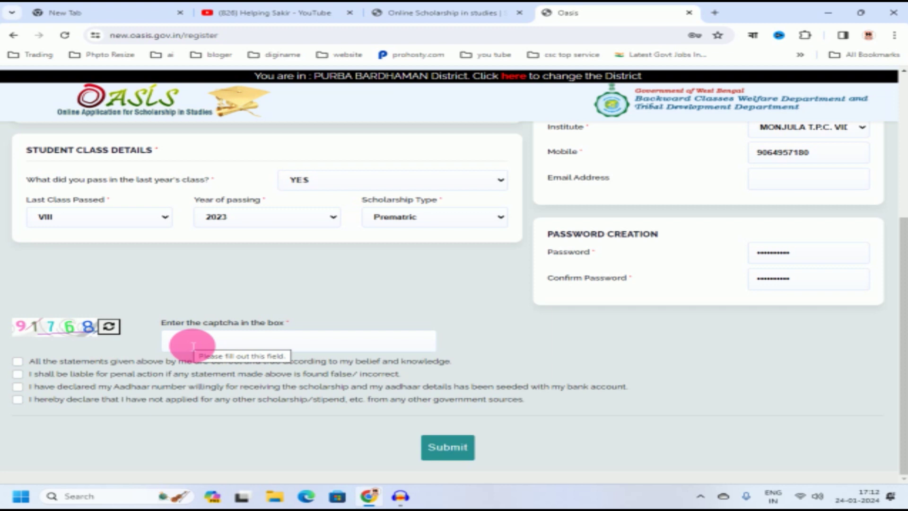
pyautogui.write('91')
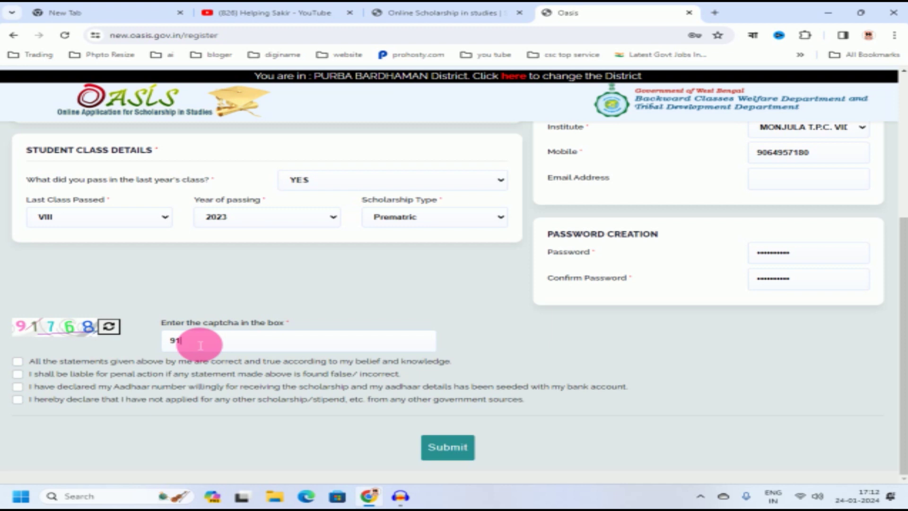
pyautogui.write('768')
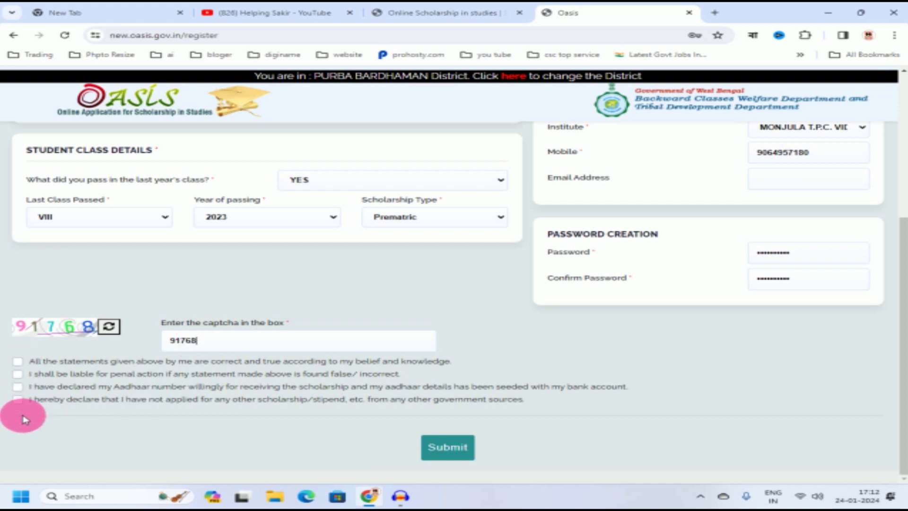
# Step: Accept all four declarations: true statements, penal liability, Aadhaar seeding and no other scholarship
pyautogui.click(19, 364)
pyautogui.click(18, 374)
pyautogui.click(18, 387)
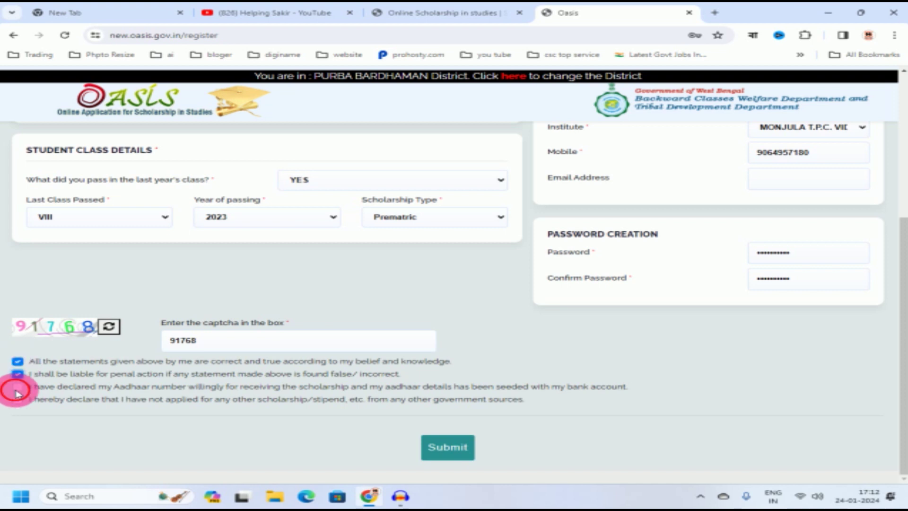
pyautogui.click(18, 402)
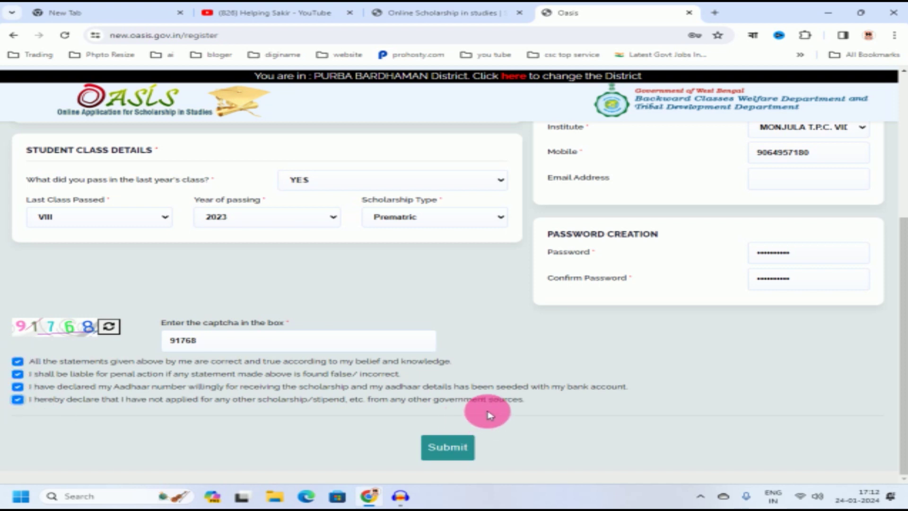
pyautogui.scroll(2, 613, 388)
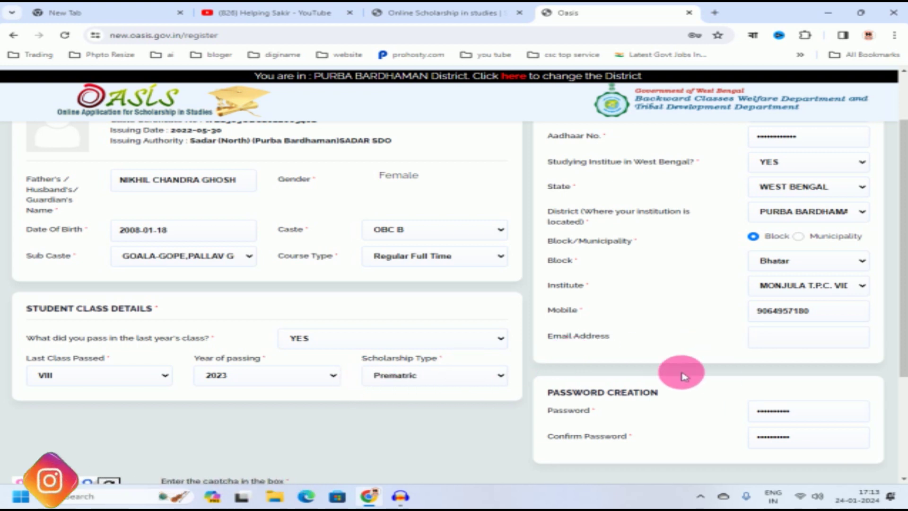
# Step: Review the form, submit the registration and confirm that all fields are correct
pyautogui.scroll(2, 373, 340)
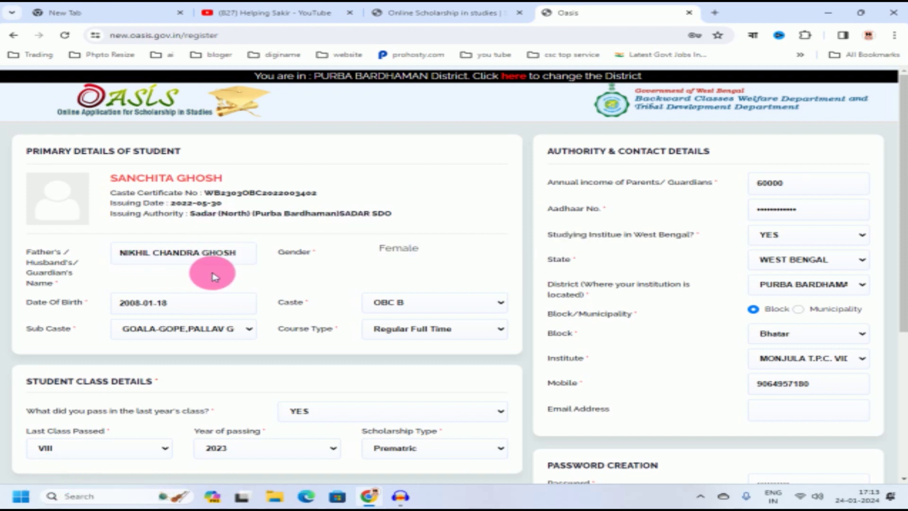
pyautogui.scroll(-5, 213, 276)
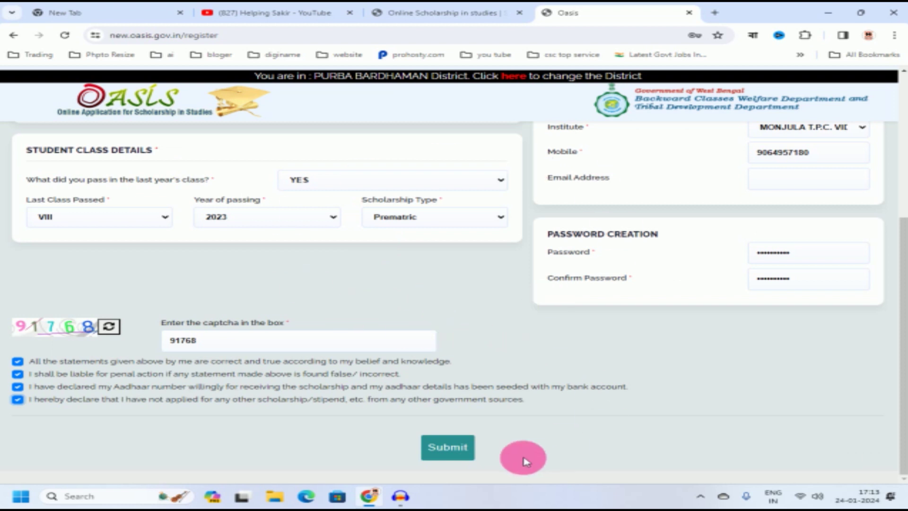
pyautogui.click(452, 448)
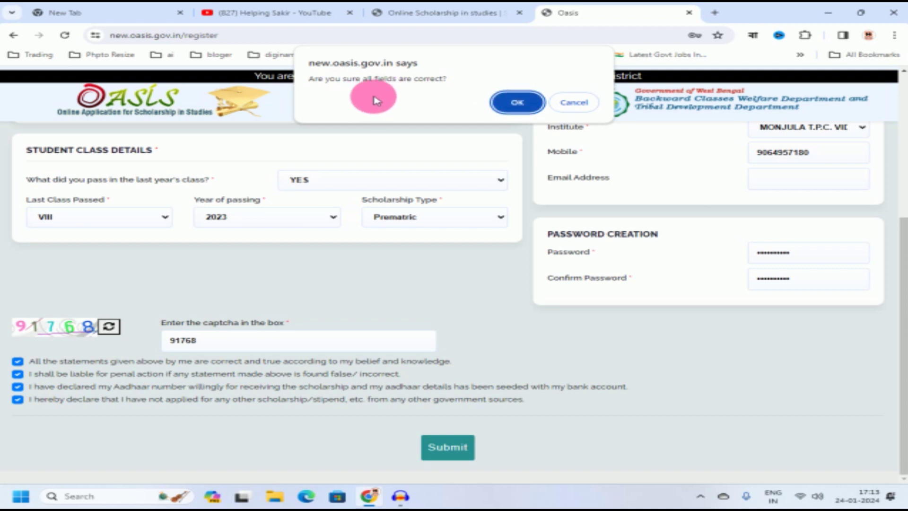
pyautogui.click(518, 103)
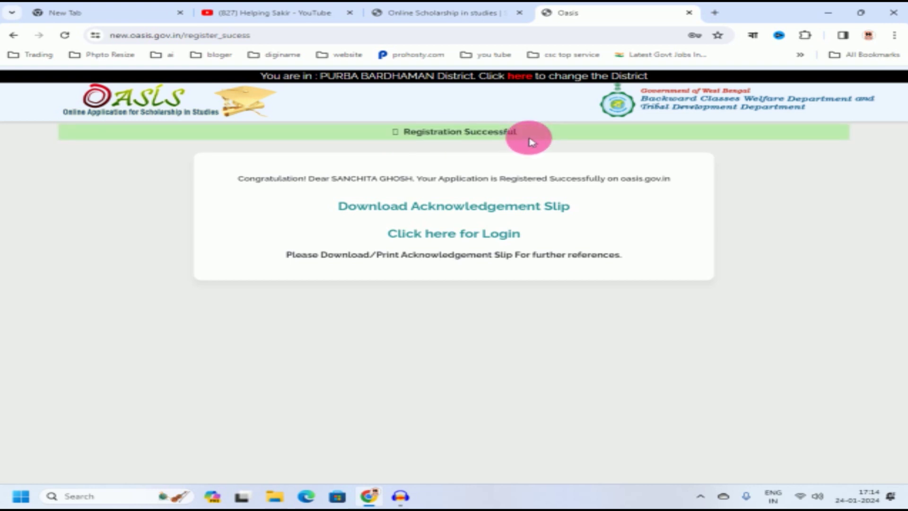
# Step: Open the acknowledgement slip and print it on the EPSON L3250 Series in black and white
pyautogui.click(376, 209)
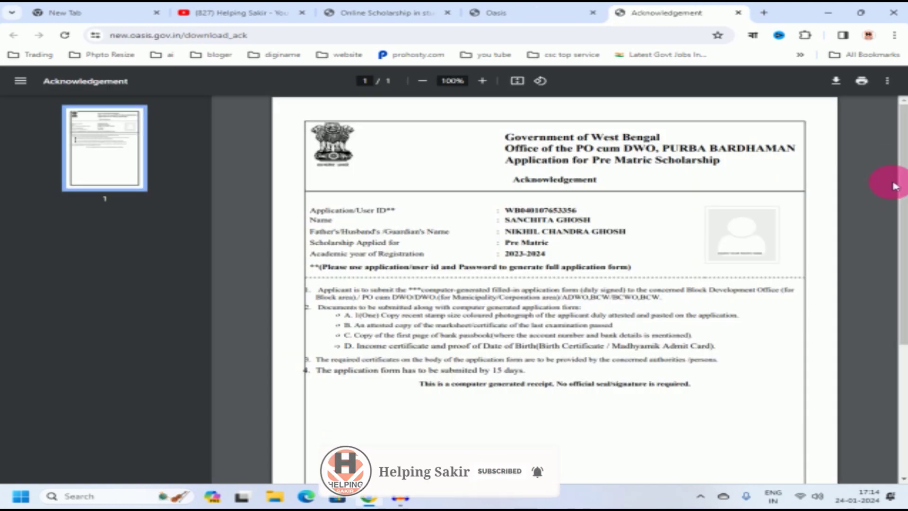
pyautogui.click(862, 81)
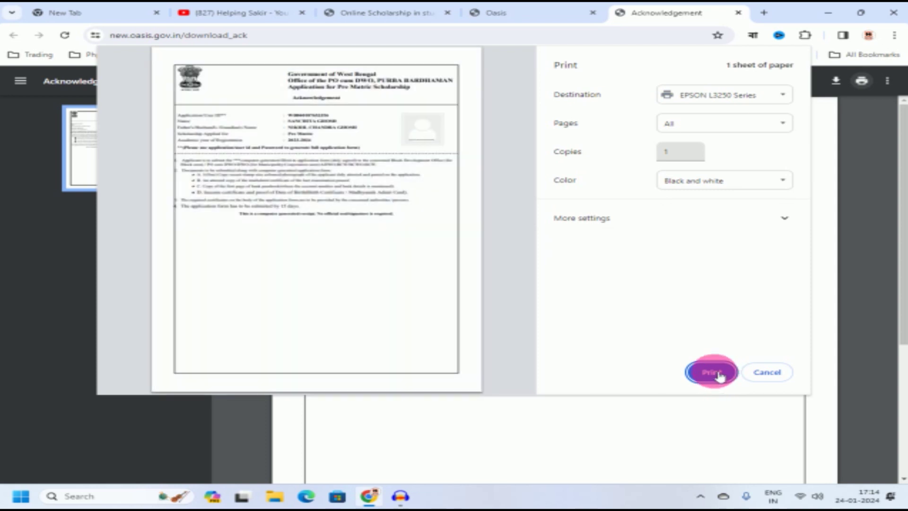
pyautogui.click(717, 373)
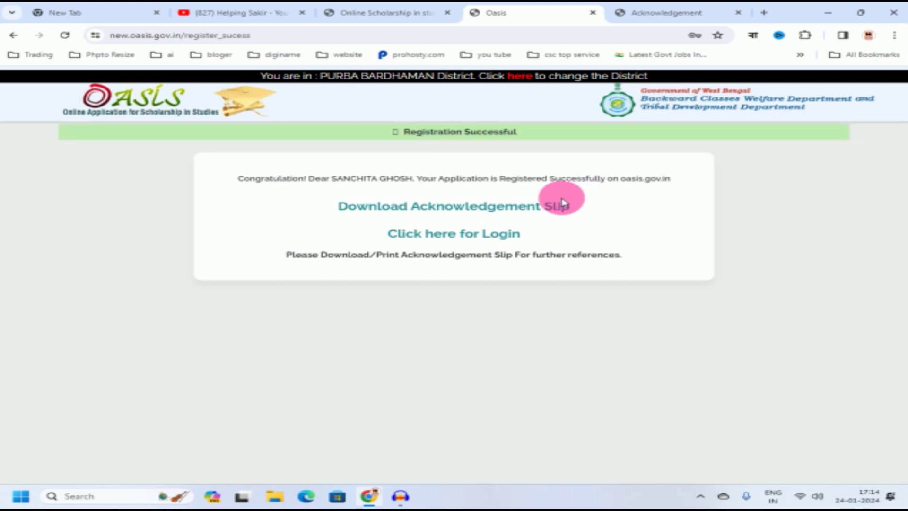
# Step: Open the student login page and copy the application ID from the acknowledgement slip
pyautogui.click(420, 236)
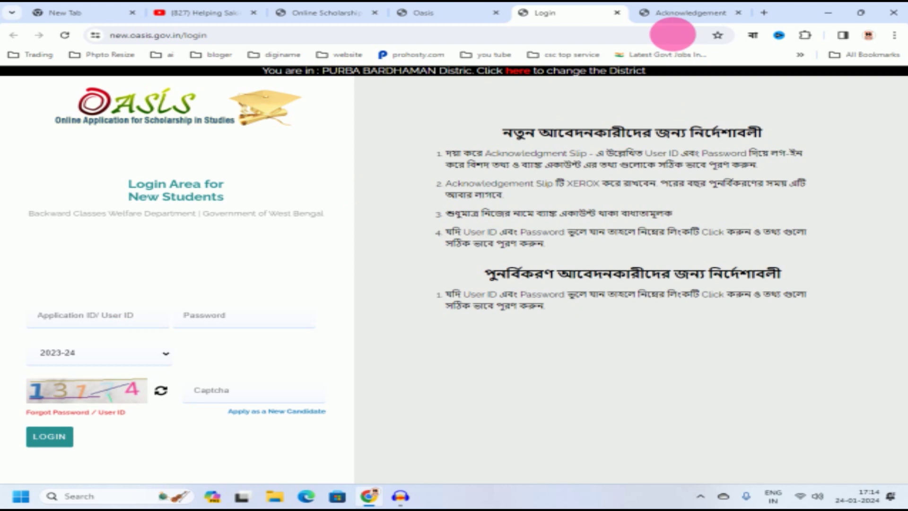
pyautogui.moveTo(691, 13)
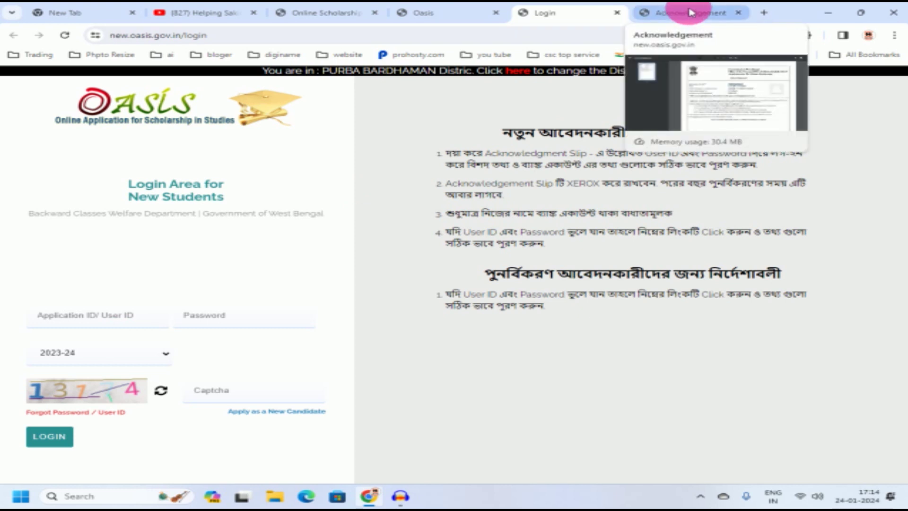
pyautogui.click(691, 13)
pyautogui.moveTo(531, 211); pyautogui.dragTo(589, 219)
pyautogui.click(588, 216)
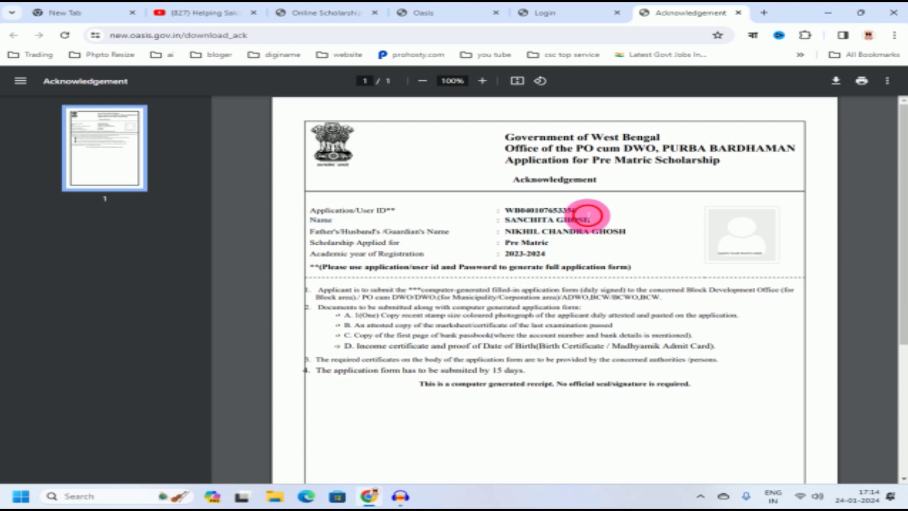
pyautogui.click(567, 13)
# Step: Enter the application ID, the account password and a refreshed captcha, then log in
pyautogui.click(68, 324)
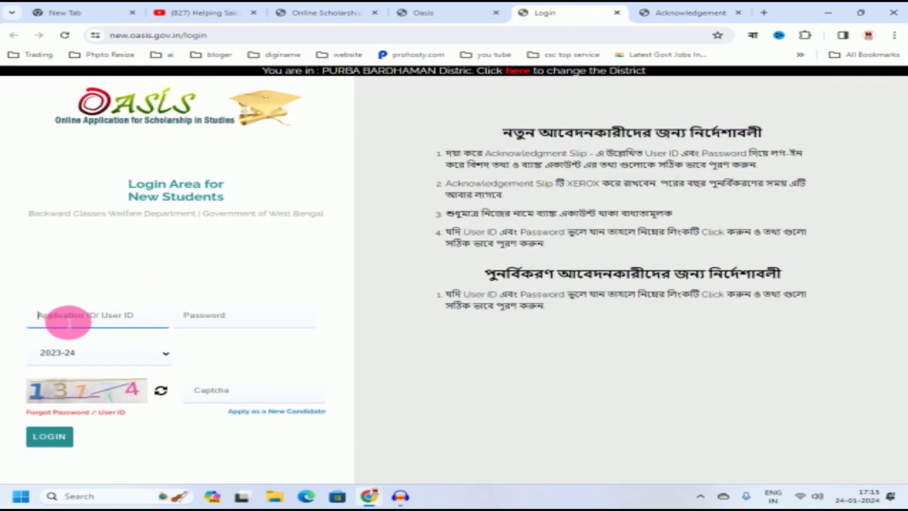
pyautogui.click(237, 323)
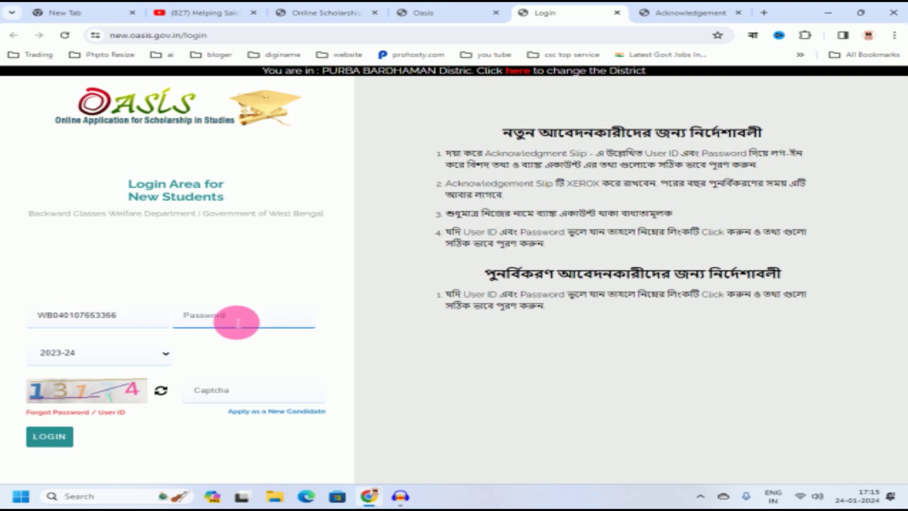
pyautogui.hotkey('ctrl', 'v')
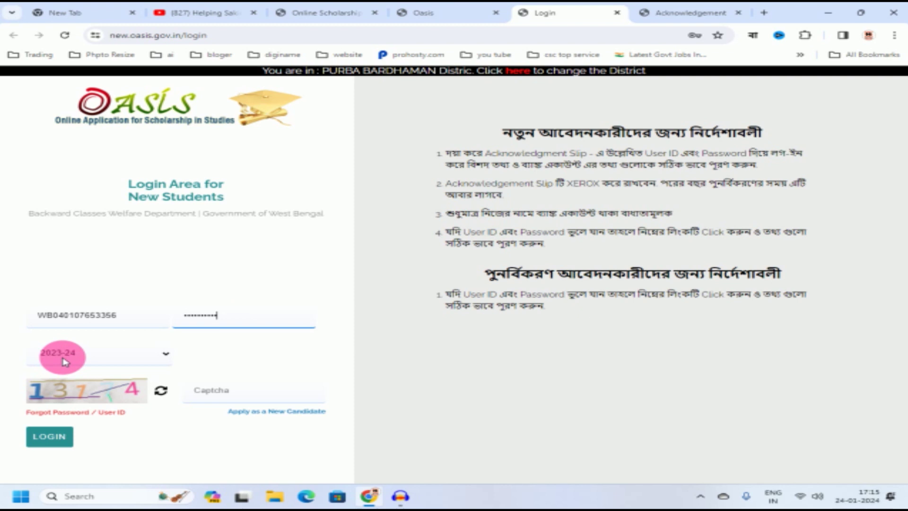
pyautogui.click(85, 387)
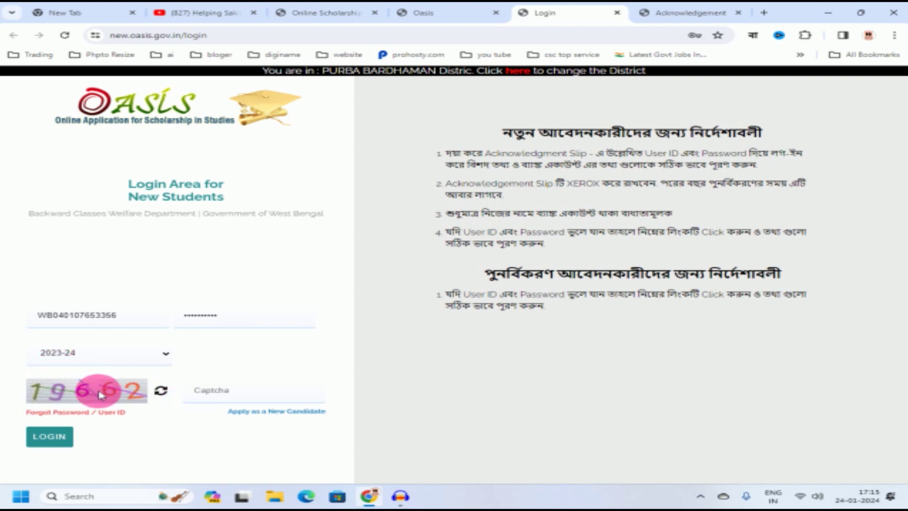
pyautogui.click(217, 393)
pyautogui.write('19662')
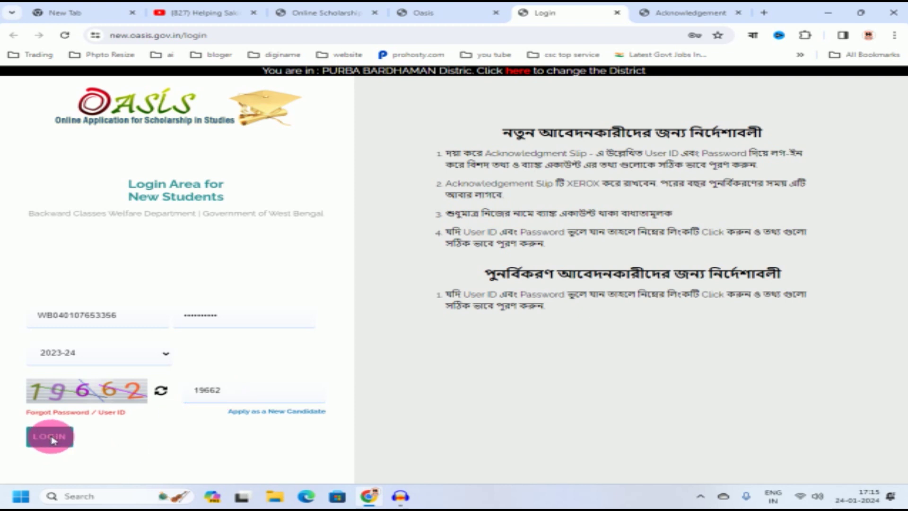
pyautogui.click(52, 438)
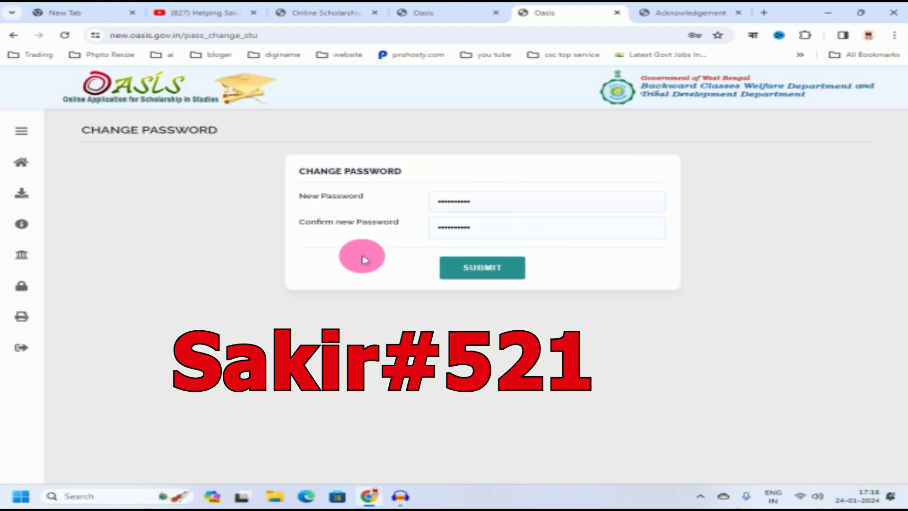
# Step: Submit and confirm the new password, then return to the student login page
pyautogui.click(487, 269)
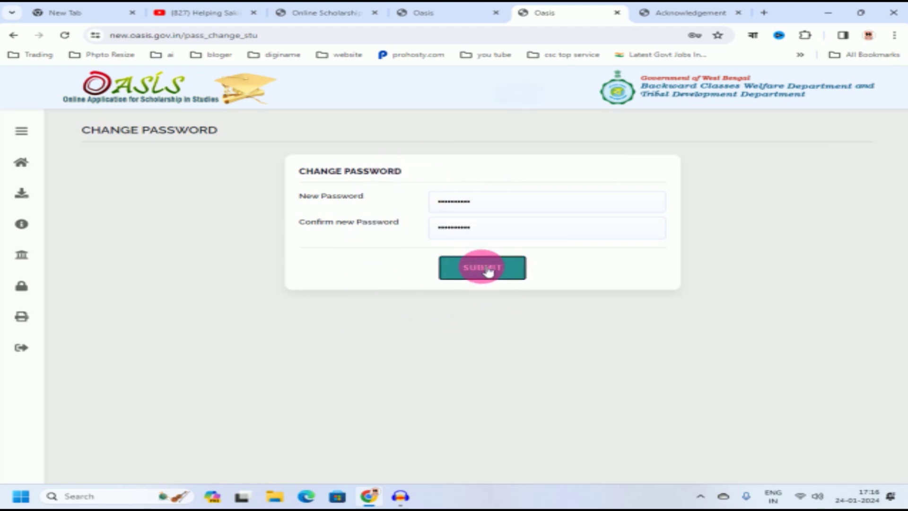
pyautogui.click(517, 102)
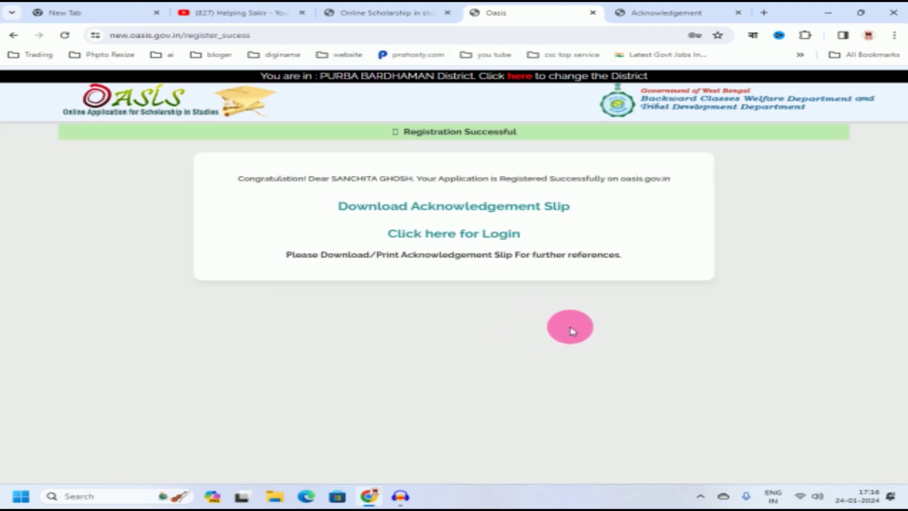
pyautogui.click(424, 234)
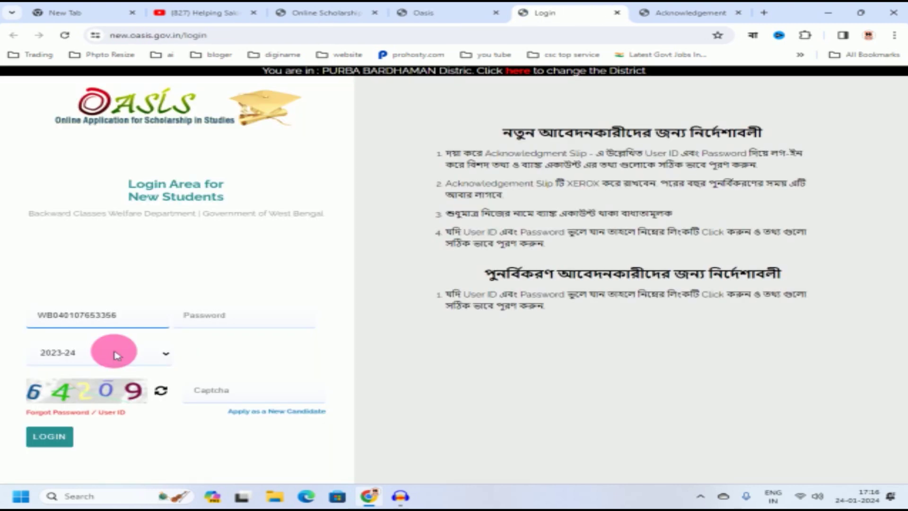
pyautogui.click(219, 318)
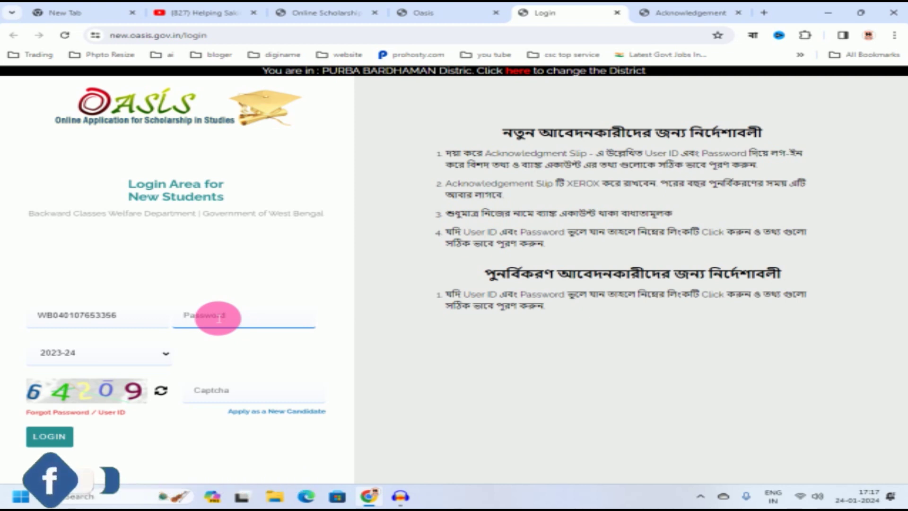
# Step: Sign in with the account password and the shown captcha code
pyautogui.write('••••••••••')
pyautogui.click(222, 394)
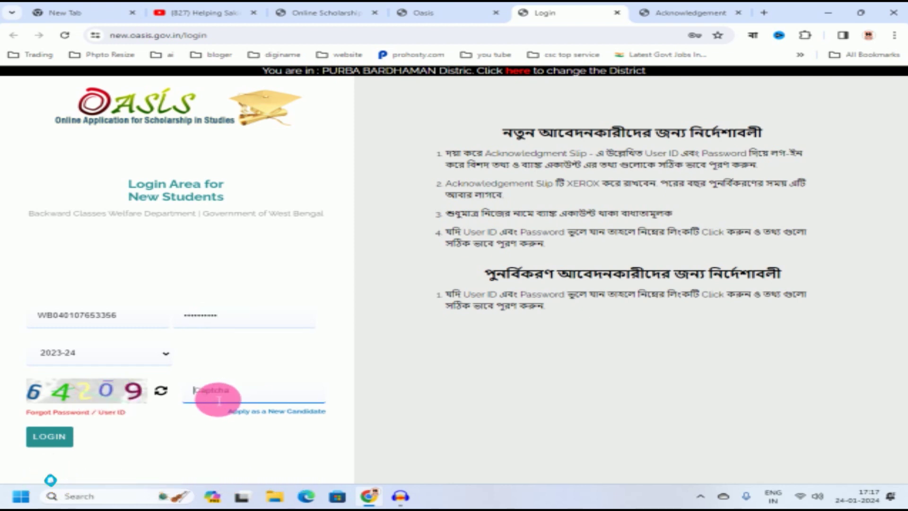
pyautogui.write('64209')
pyautogui.click(52, 438)
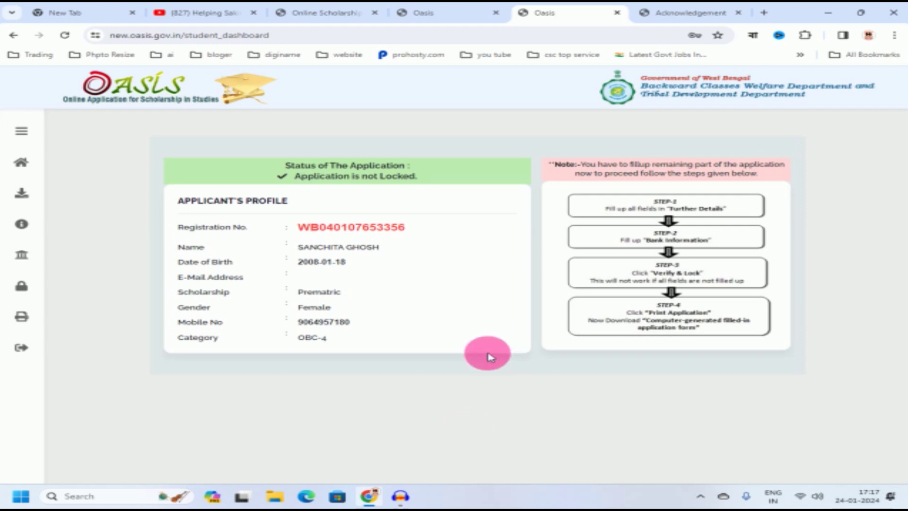
# Step: Expand the left sidebar to reach 'Step 1 - Further Details'
pyautogui.moveTo(39, 192)
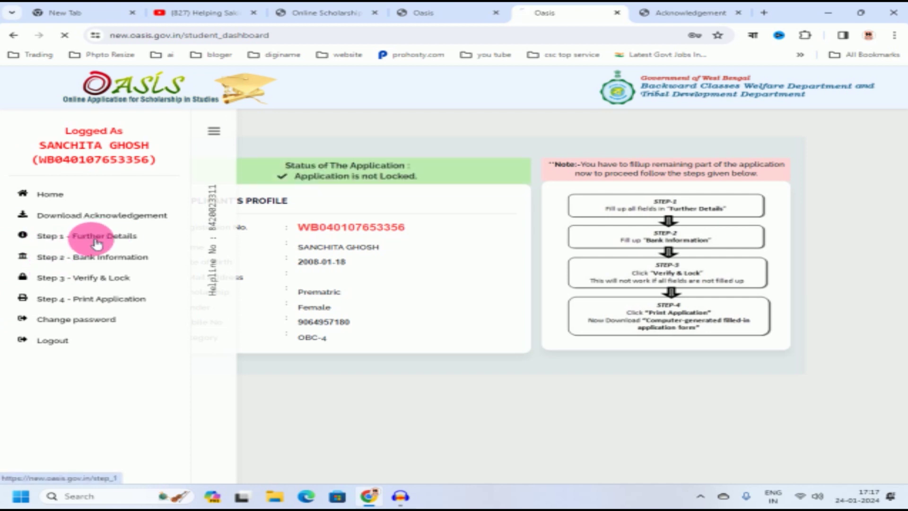
pyautogui.scroll(-4, 494, 304)
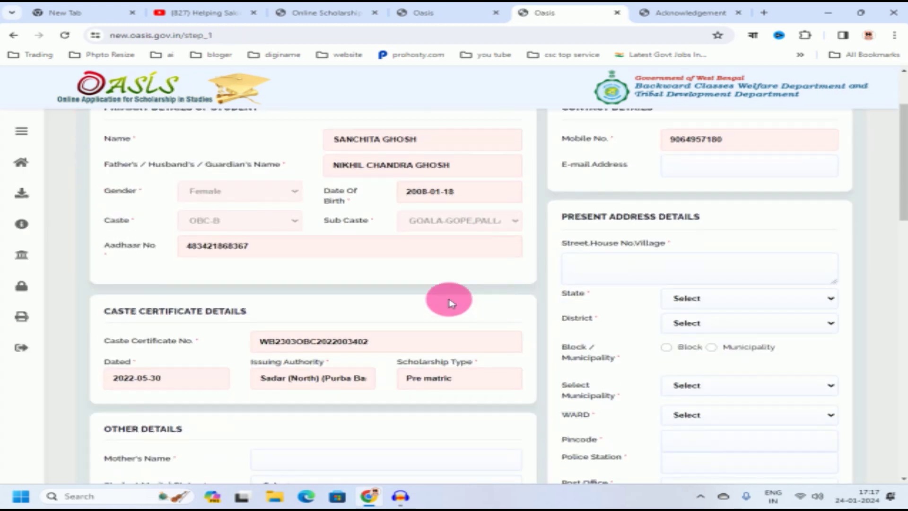
pyautogui.scroll(1, 435, 265)
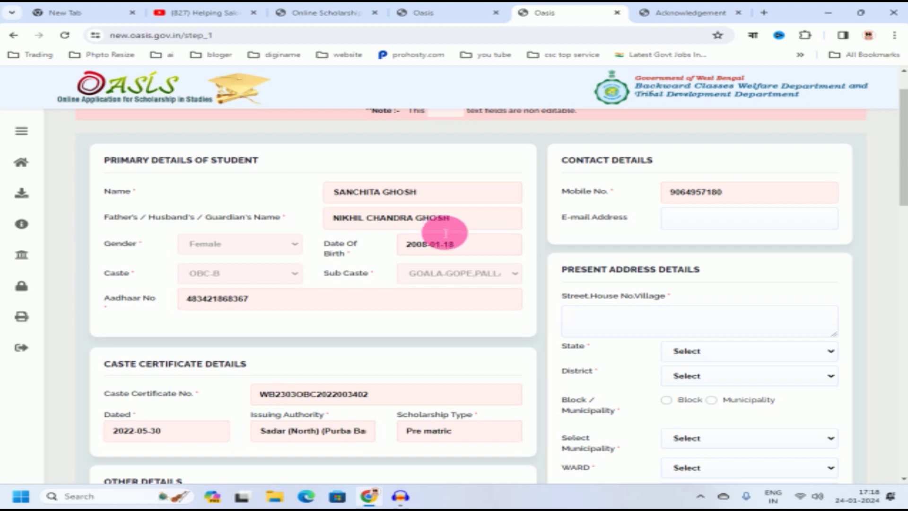
pyautogui.scroll(-1, 610, 265)
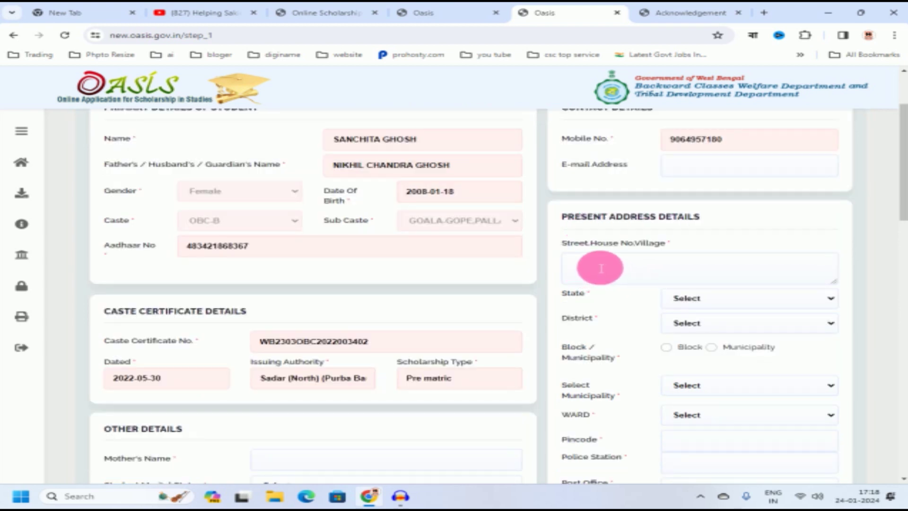
# Step: Paste the street and village address, then choose WEST BENGAL state and PURBA BARDHAMAN district
pyautogui.click(599, 268)
pyautogui.scroll(-1, 604, 229)
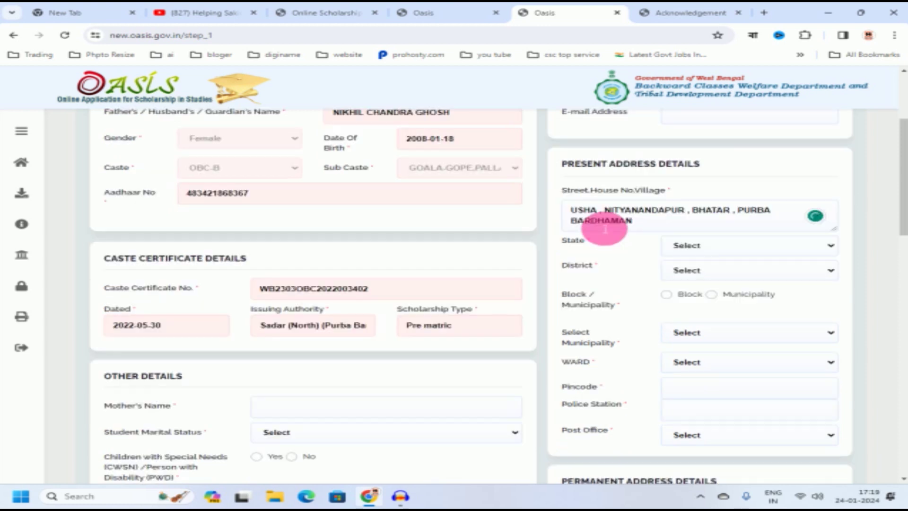
pyautogui.click(711, 246)
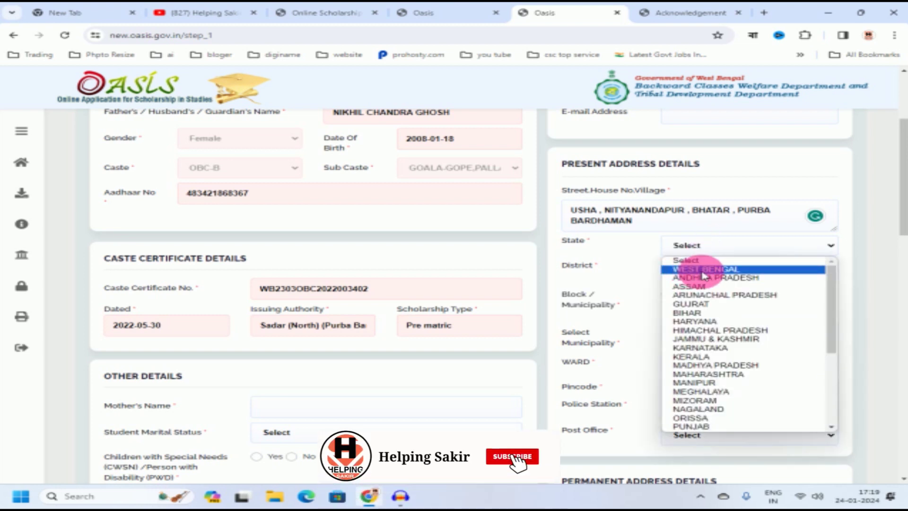
pyautogui.click(704, 271)
pyautogui.scroll(-1, 738, 265)
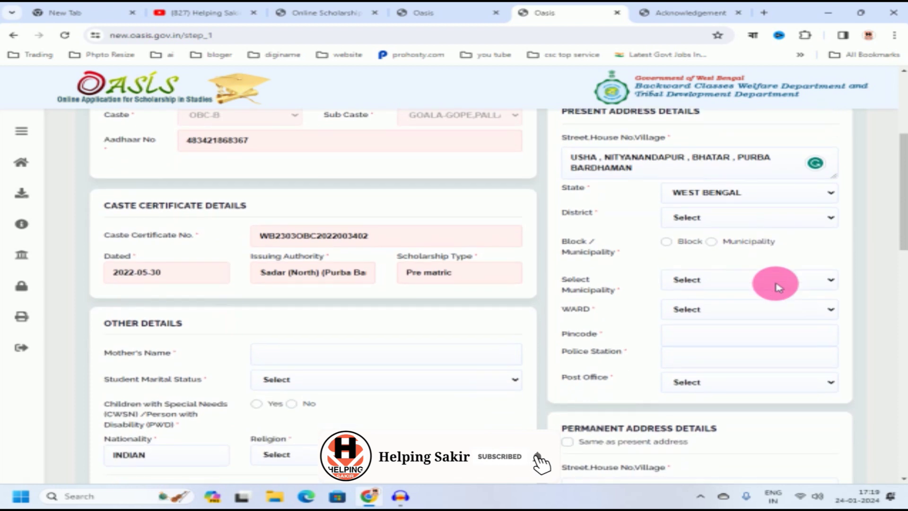
pyautogui.click(715, 221)
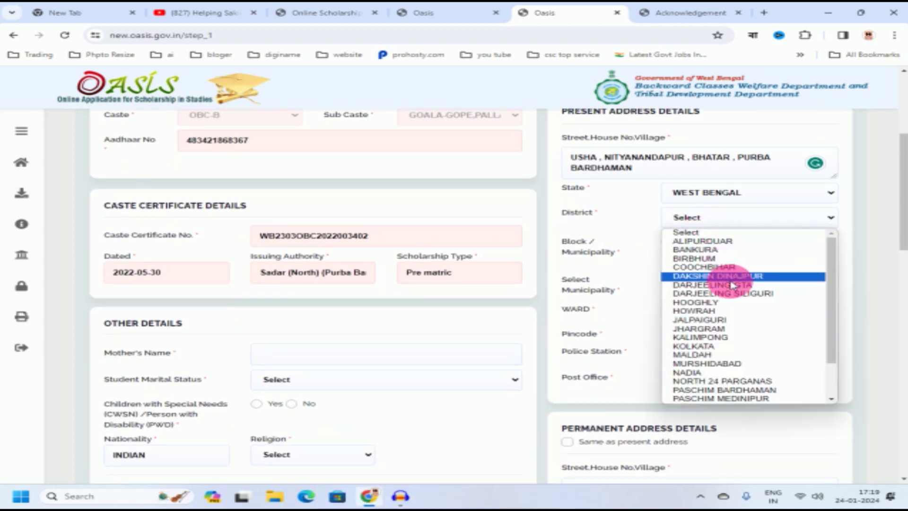
pyautogui.scroll(-2, 735, 302)
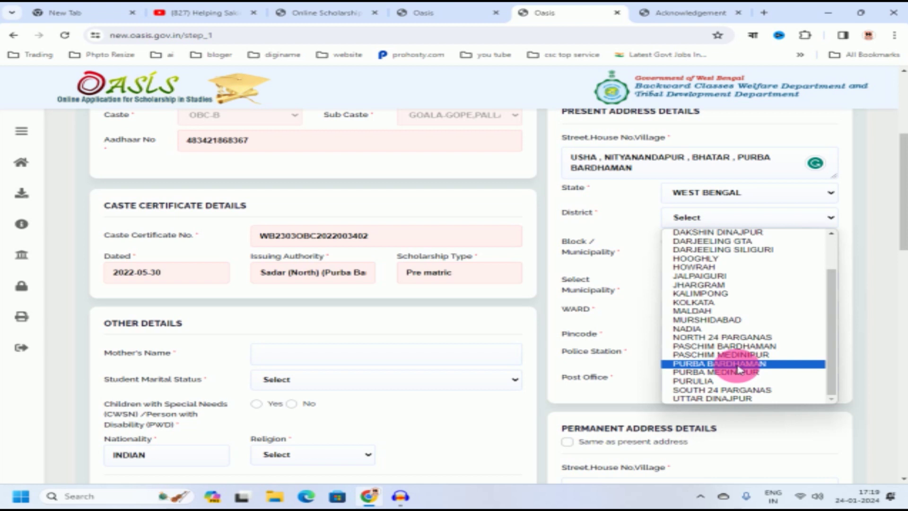
pyautogui.click(739, 366)
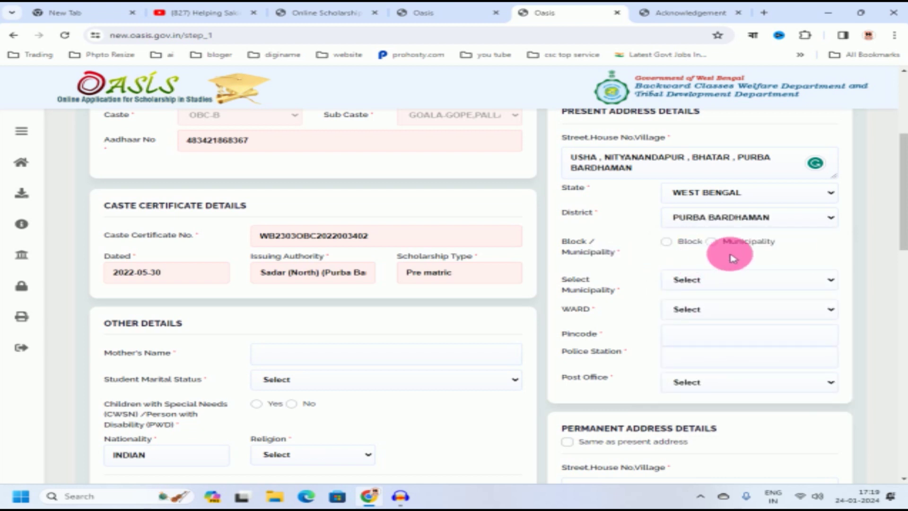
# Step: Mark the address as under a Block, choosing Bhatar block and NITYANANDAPUR gram panchayat
pyautogui.click(665, 242)
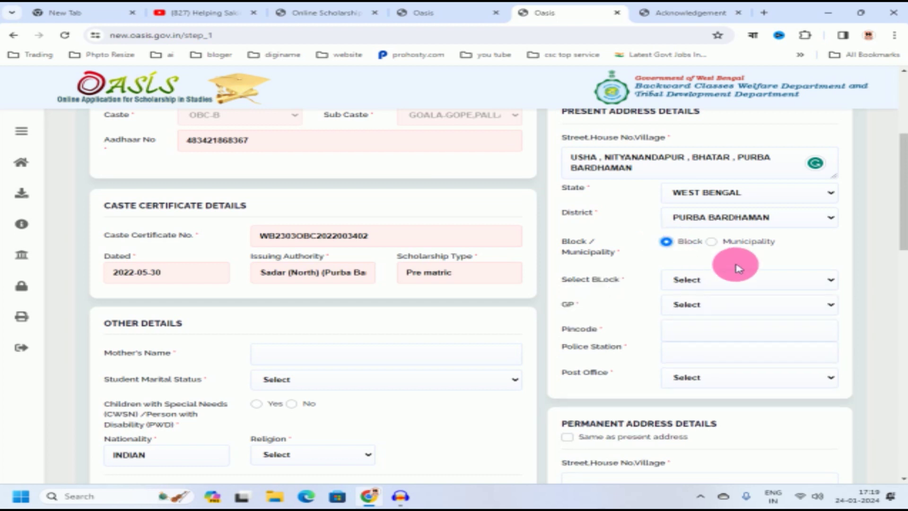
pyautogui.click(719, 283)
pyautogui.click(689, 399)
pyautogui.scroll(-2, 686, 331)
pyautogui.click(677, 199)
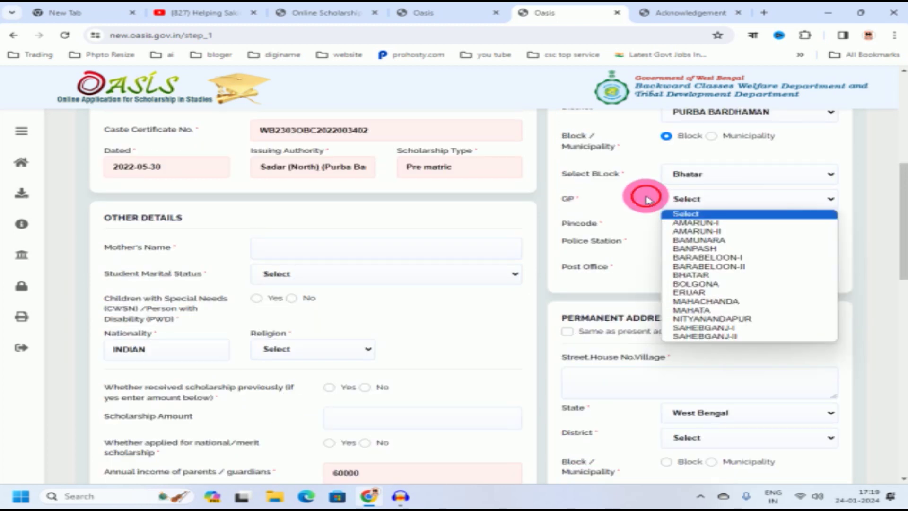
pyautogui.click(649, 199)
pyautogui.click(732, 196)
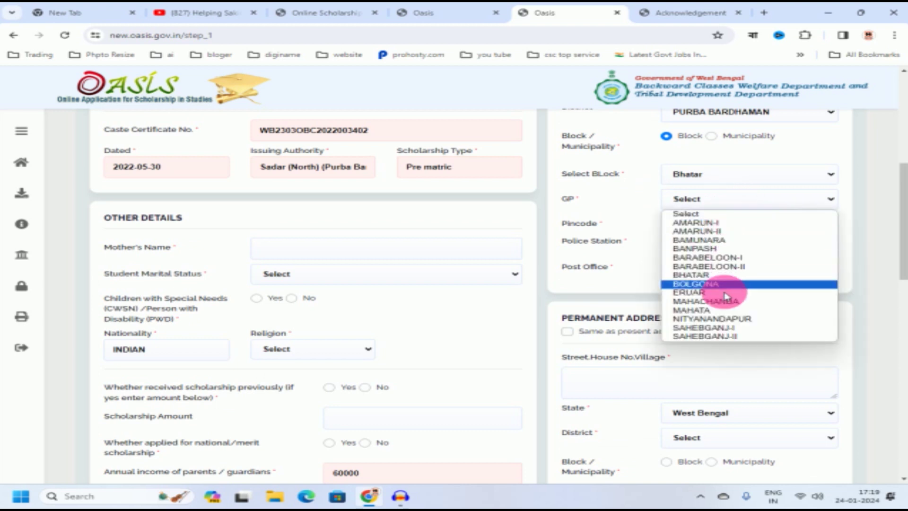
pyautogui.click(728, 319)
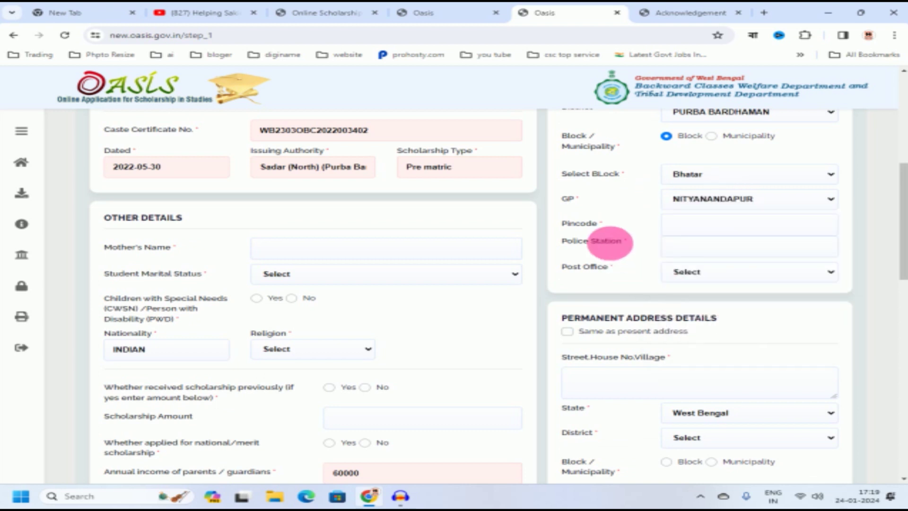
# Step: Enter the pincode and police station BHATAR, and choose Nityanandapur SO post office
pyautogui.click(692, 228)
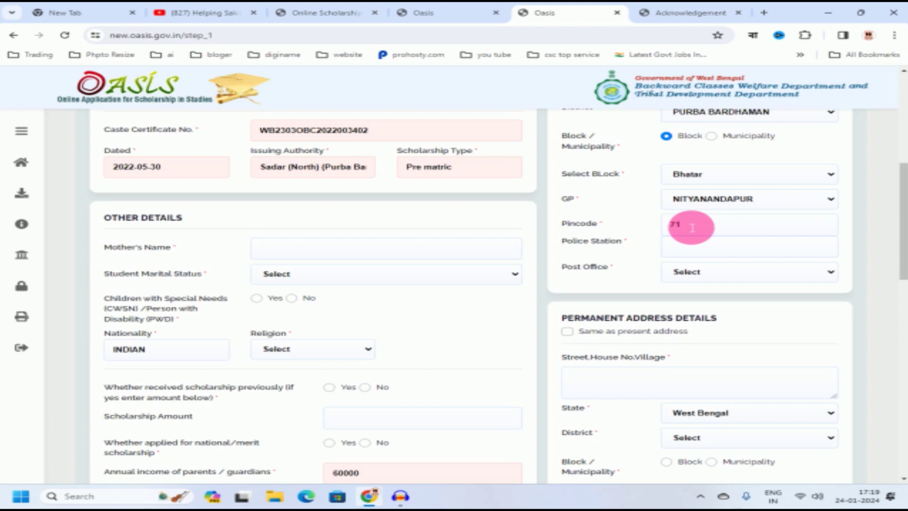
pyautogui.write('3125')
pyautogui.click(692, 248)
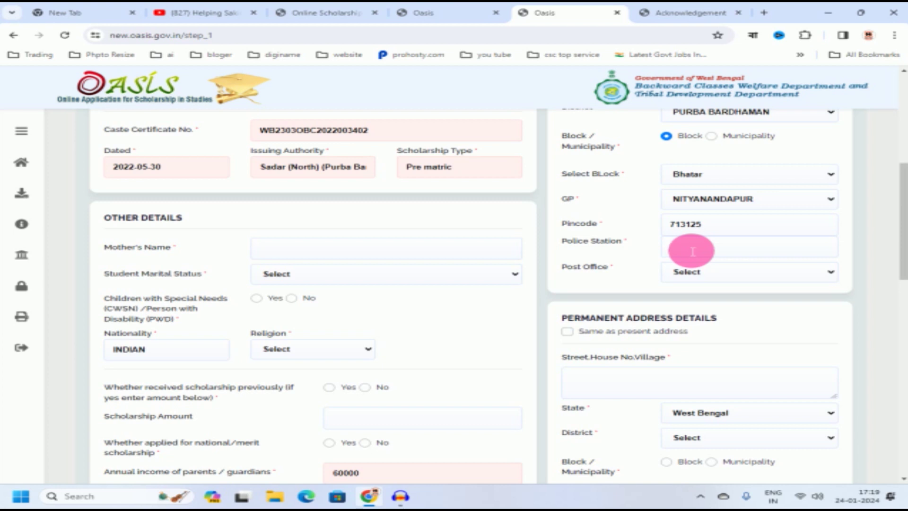
pyautogui.write('BHATAR')
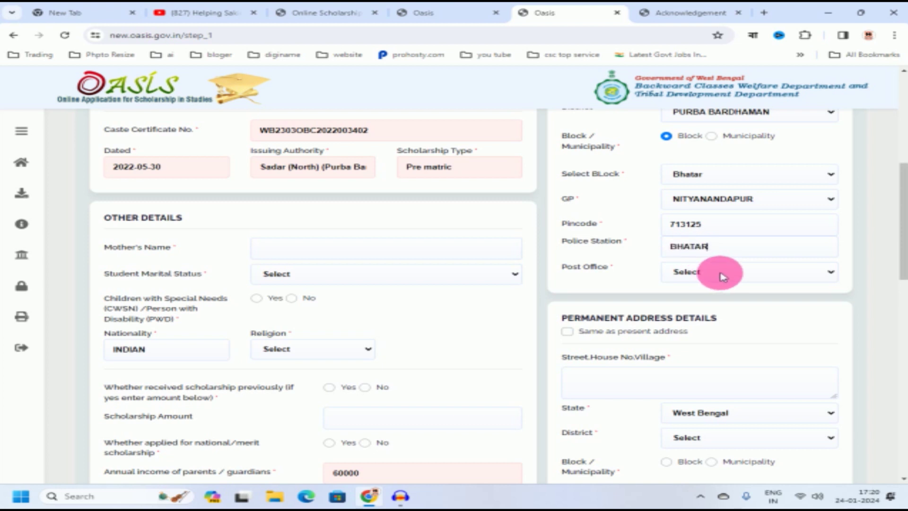
pyautogui.click(721, 275)
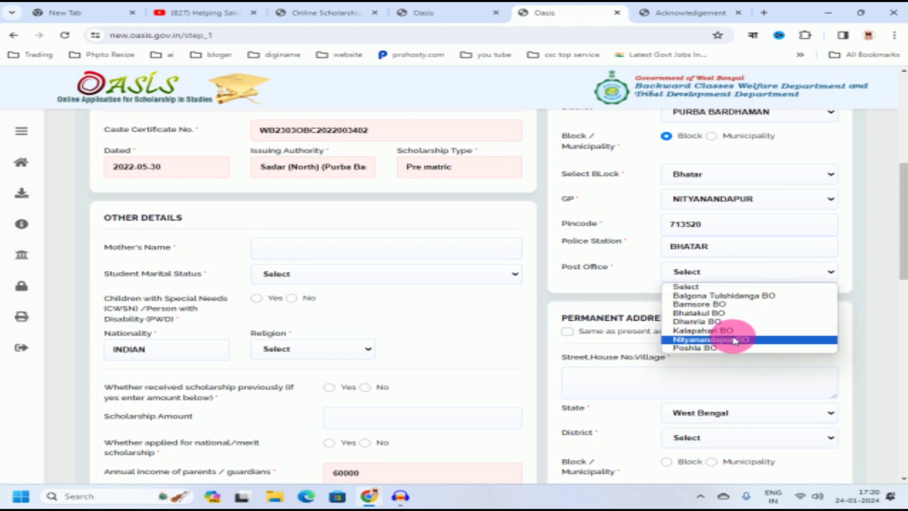
pyautogui.click(731, 340)
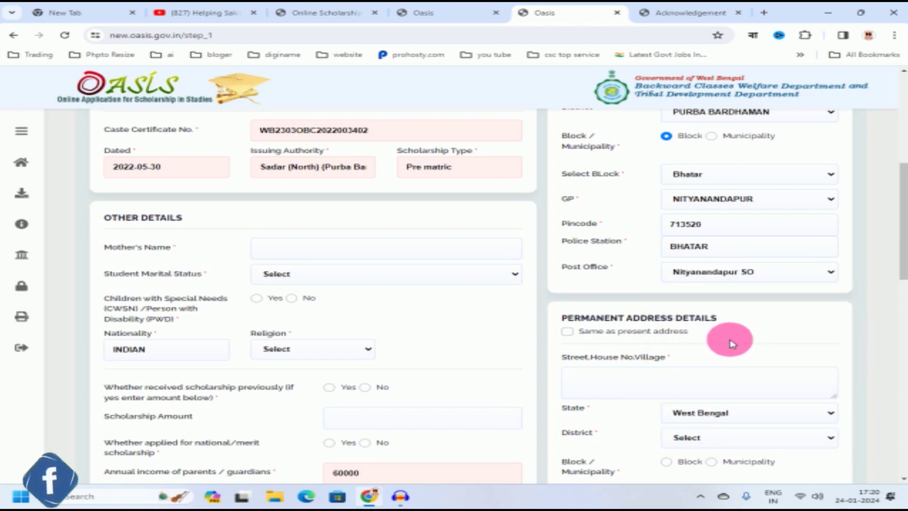
pyautogui.scroll(-1, 691, 336)
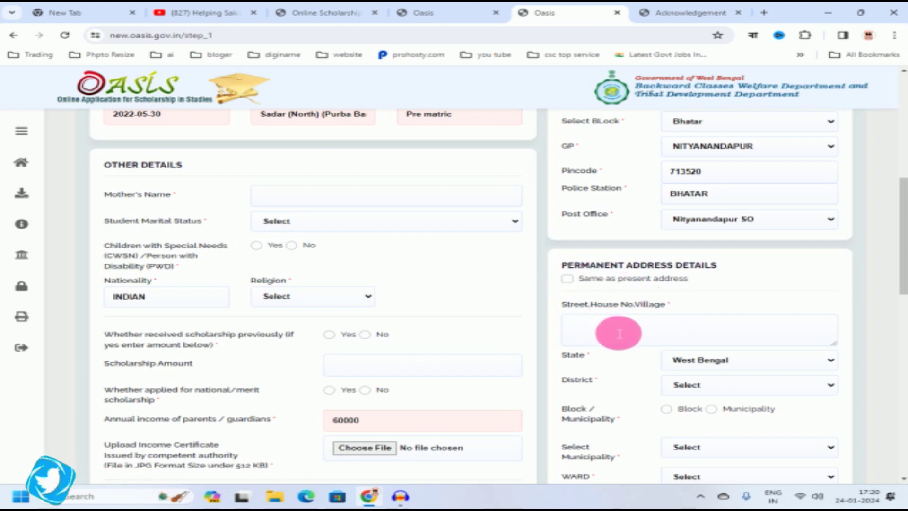
# Step: Tick 'Same as present address' under Permanent Address Details
pyautogui.scroll(-2, 766, 342)
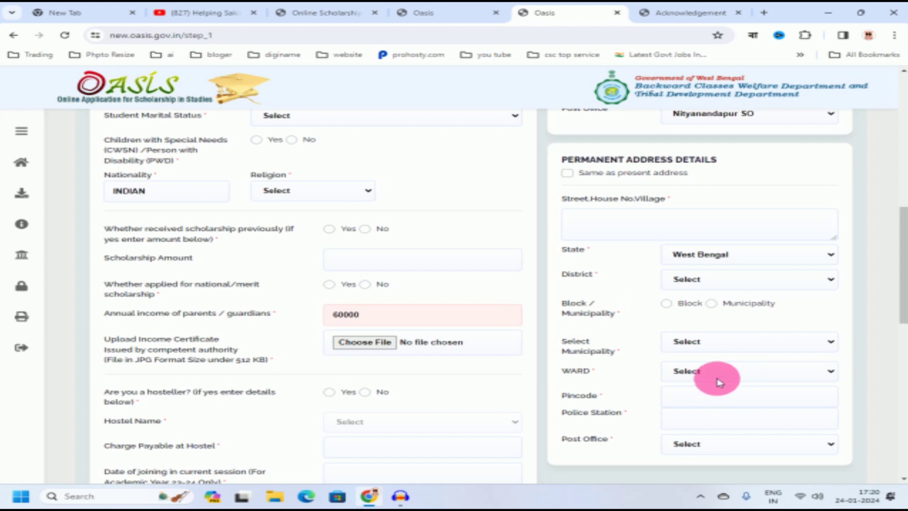
pyautogui.scroll(2, 700, 364)
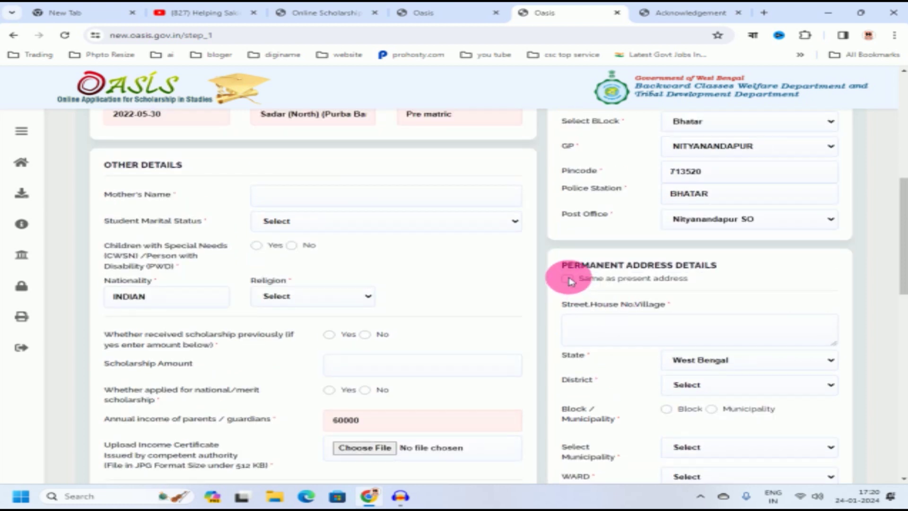
pyautogui.click(568, 279)
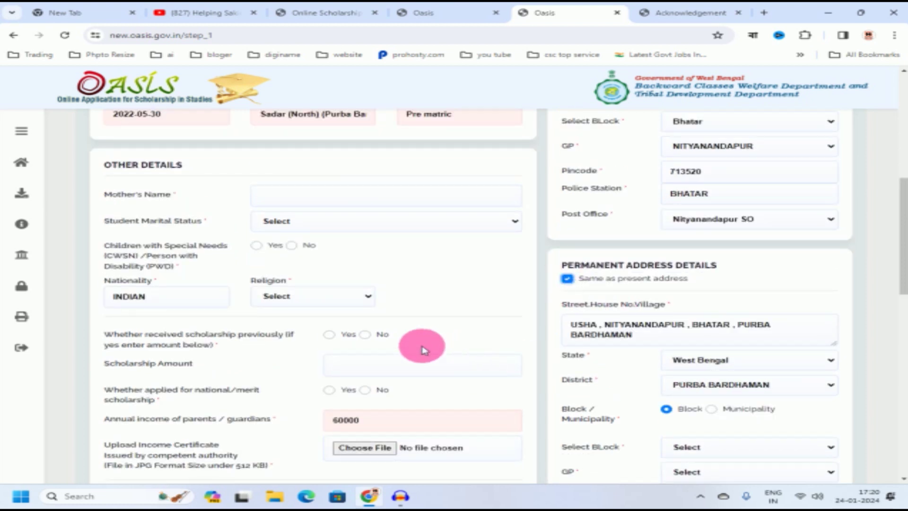
pyautogui.scroll(1, 413, 338)
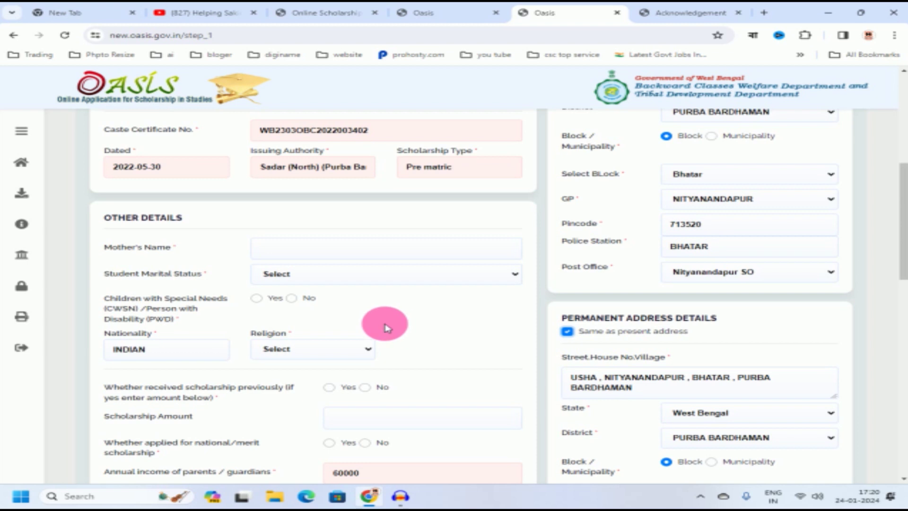
# Step: Enter the mother's name and set the student's marital status to Un-Married
pyautogui.click(283, 255)
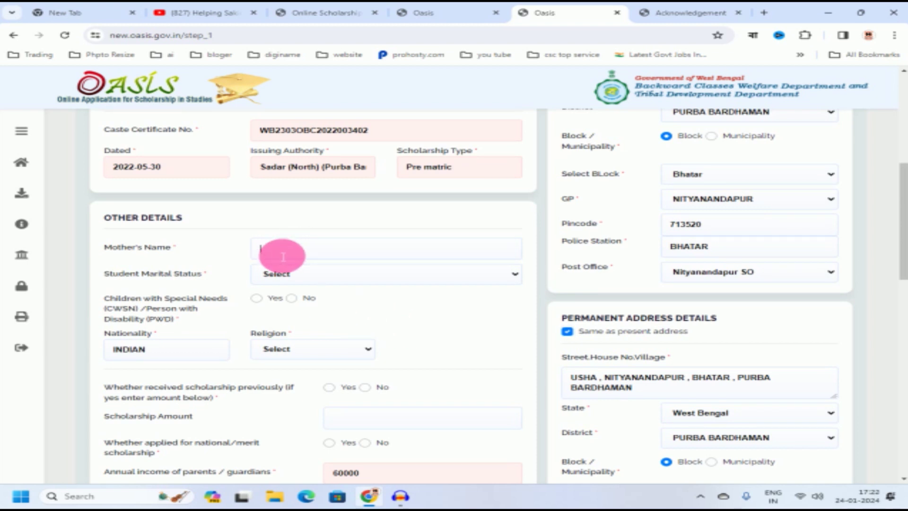
pyautogui.scroll(-1, 145, 231)
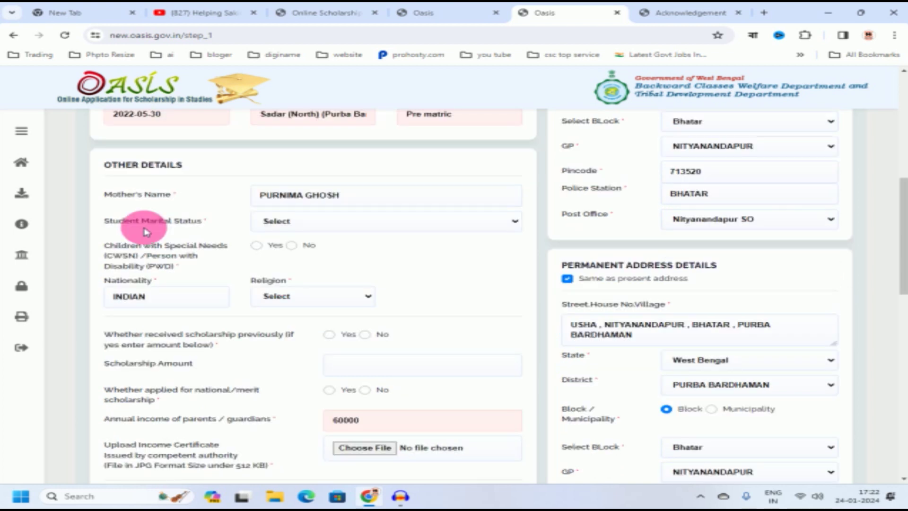
pyautogui.click(371, 222)
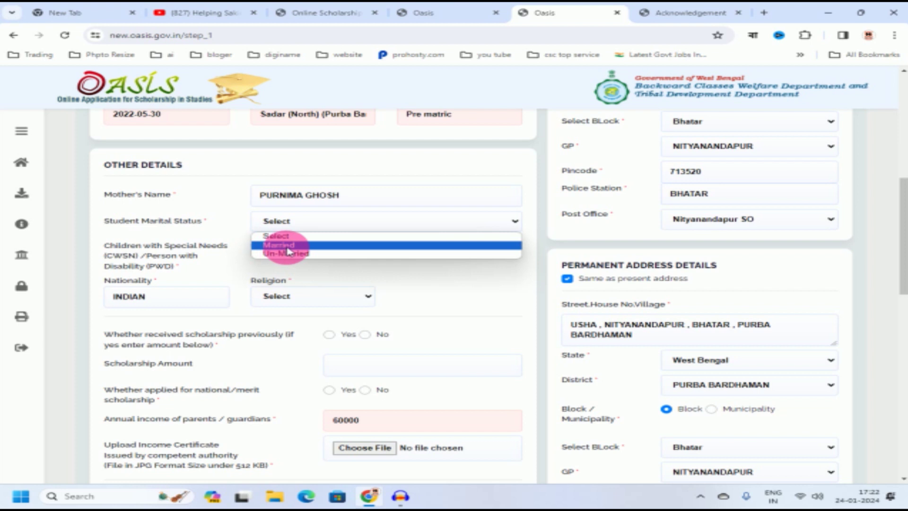
pyautogui.click(313, 255)
pyautogui.scroll(-1, 246, 232)
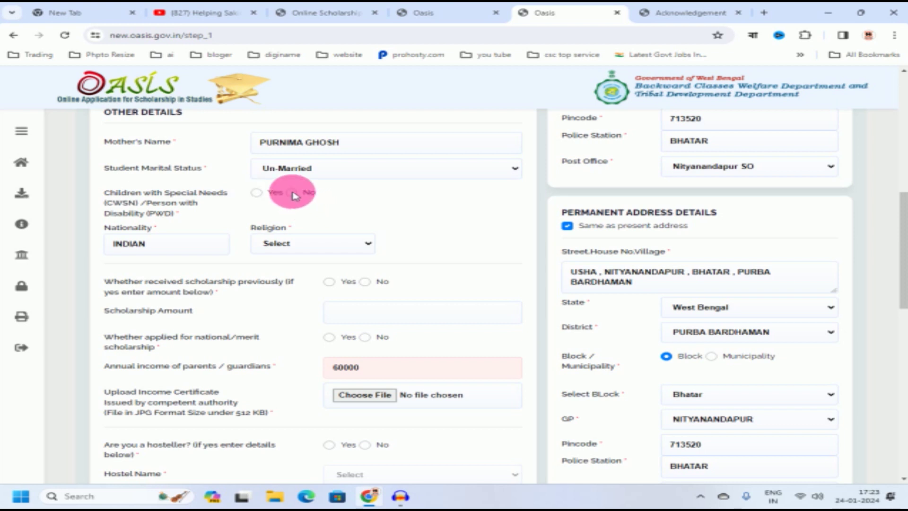
pyautogui.scroll(-1, 460, 228)
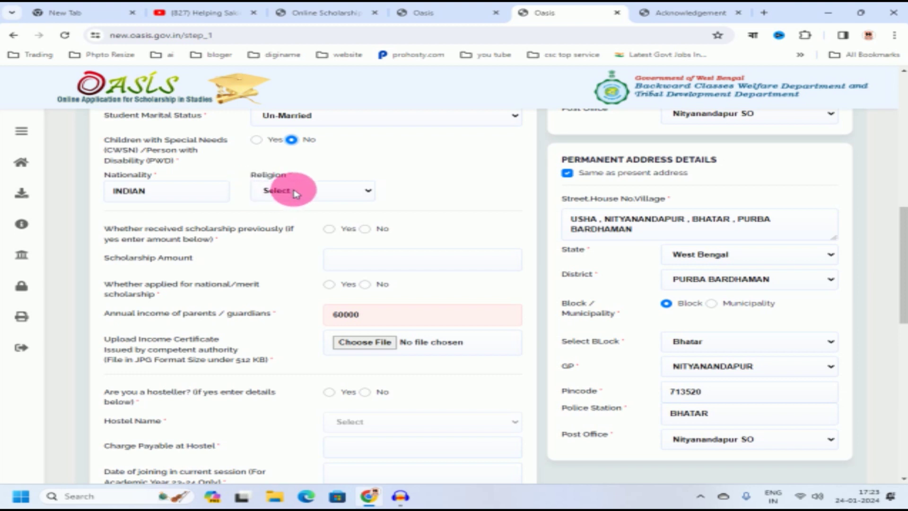
# Step: Set religion to Hindu and answer No to previous and national/merit scholarship questions
pyautogui.click(295, 192)
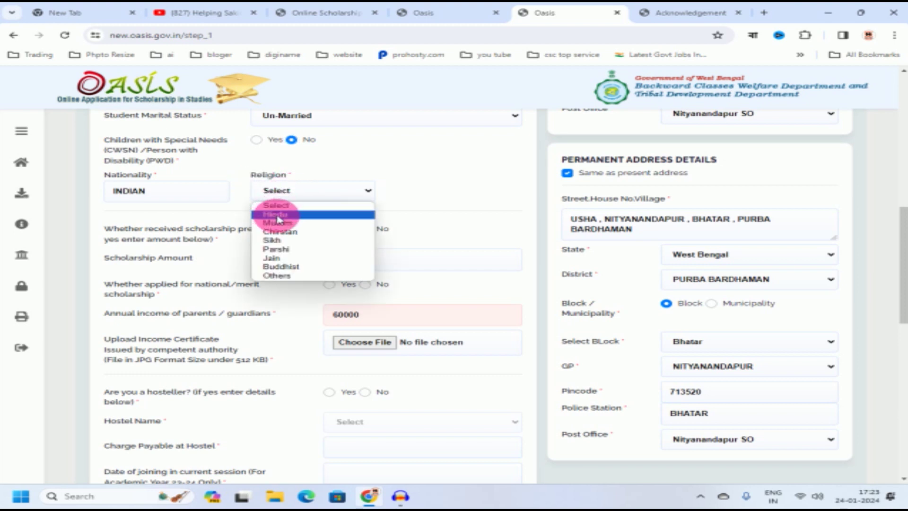
pyautogui.click(282, 216)
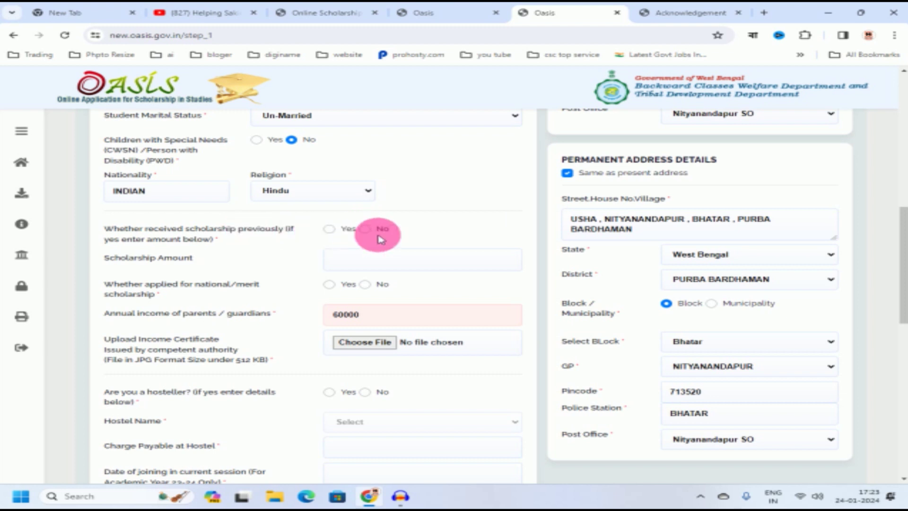
pyautogui.click(329, 229)
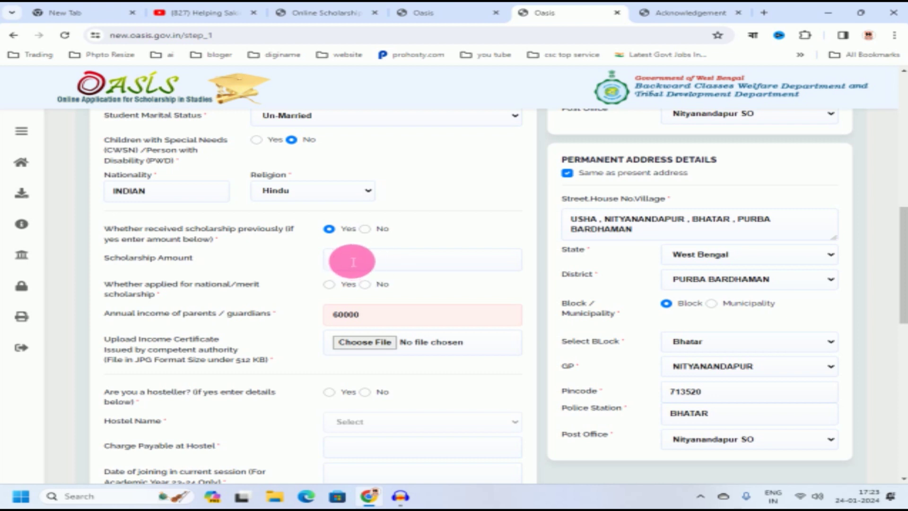
pyautogui.click(367, 231)
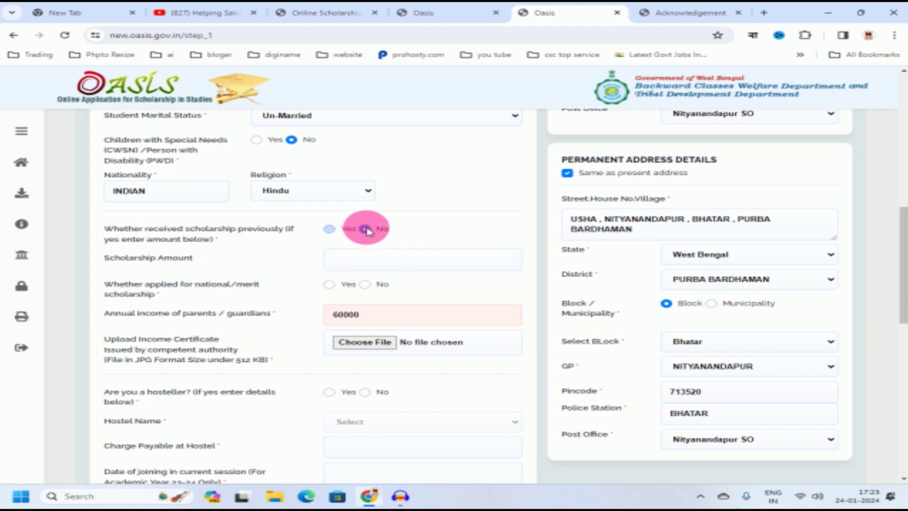
pyautogui.click(381, 285)
pyautogui.scroll(-1, 419, 237)
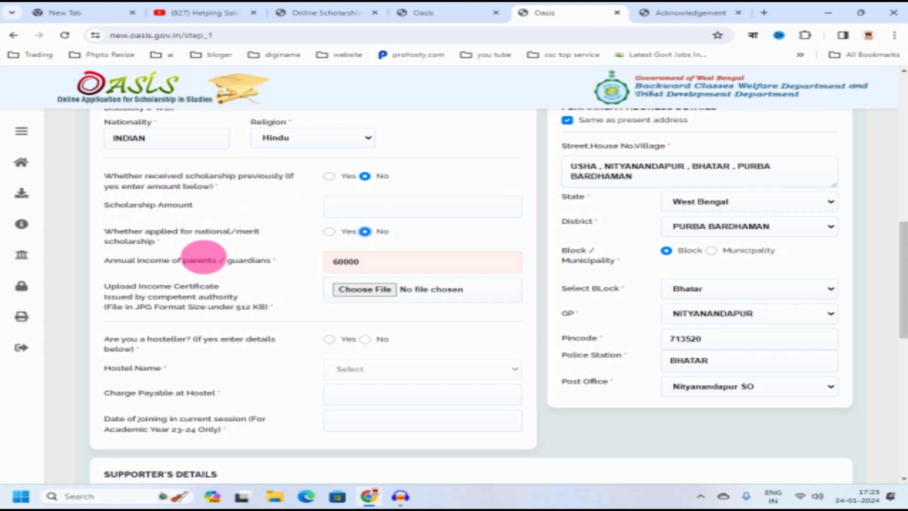
# Step: Use Choose File in the Upload Income Certificate row
pyautogui.scroll(-1, 439, 240)
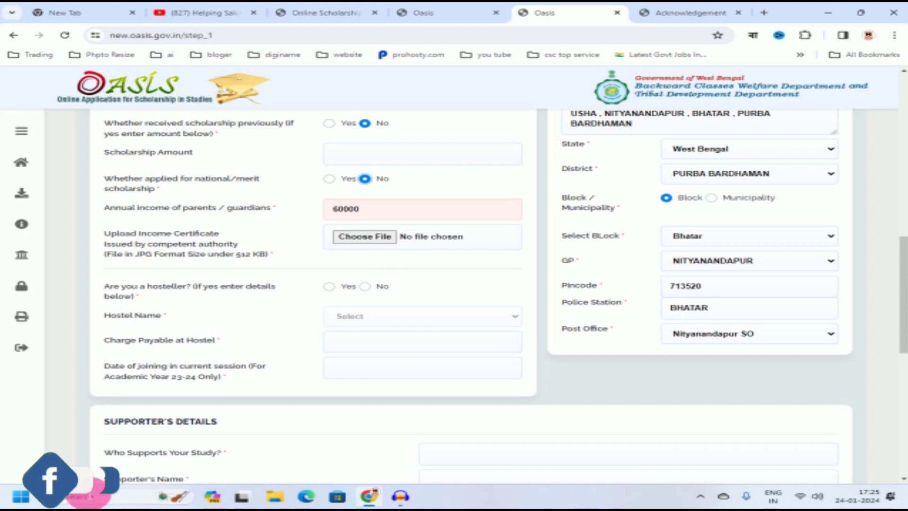
pyautogui.scroll(-1, 374, 197)
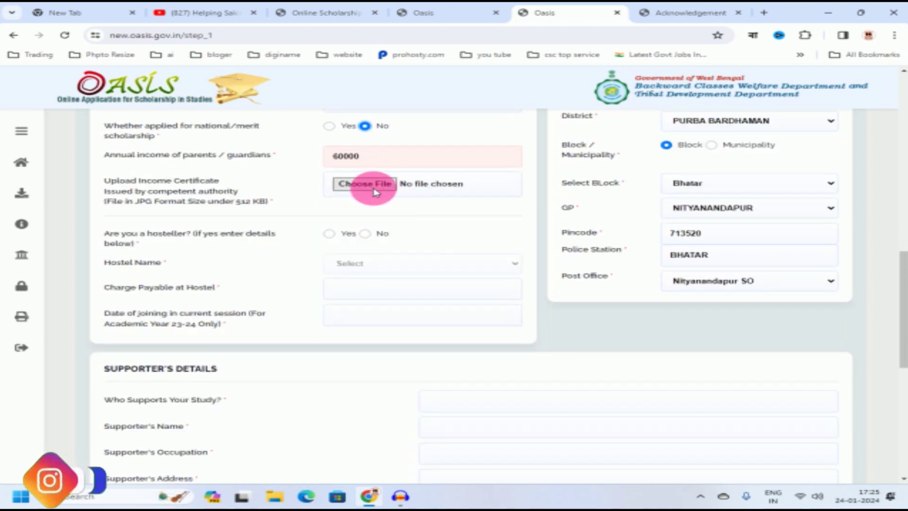
pyautogui.click(368, 193)
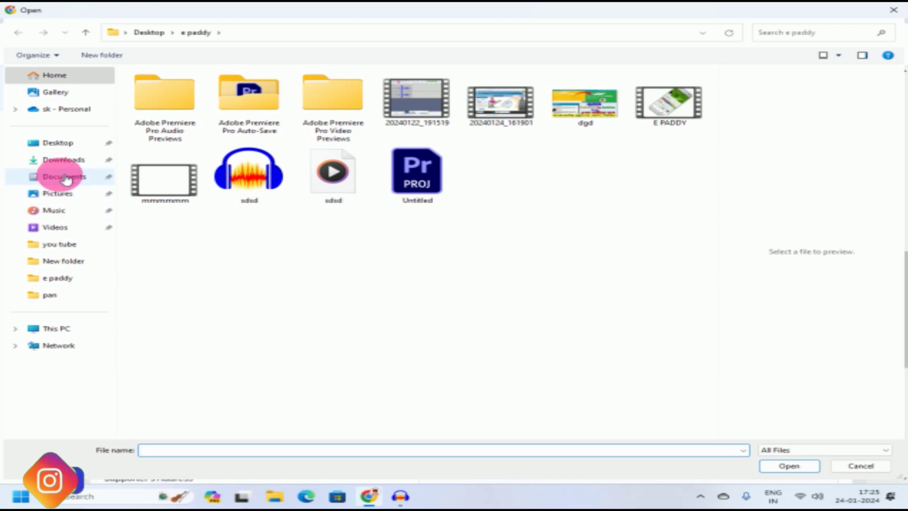
# Step: Attach img20240124_17254888 from Documents as the income certificate
pyautogui.click(70, 160)
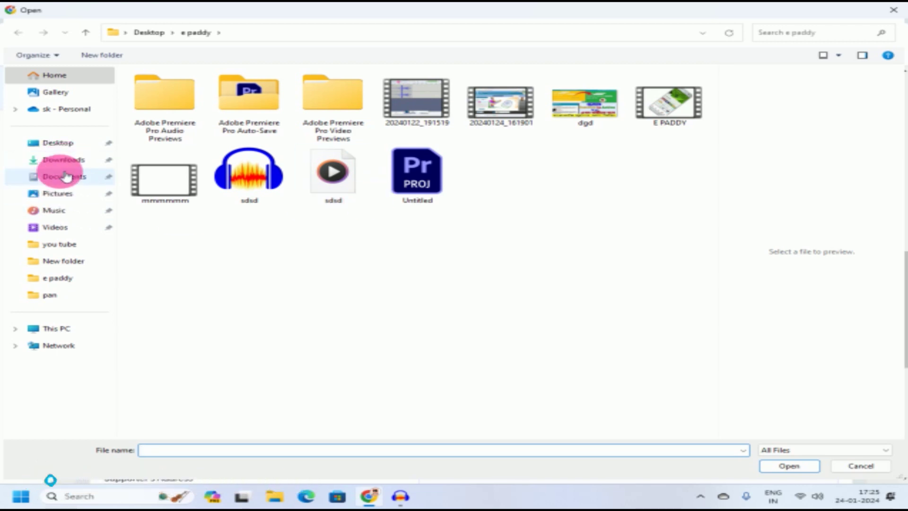
pyautogui.click(70, 181)
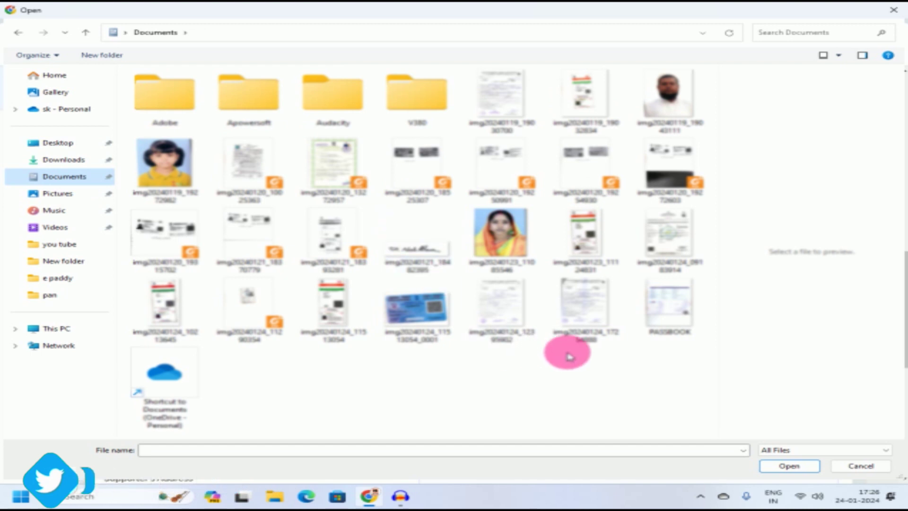
pyautogui.click(588, 317)
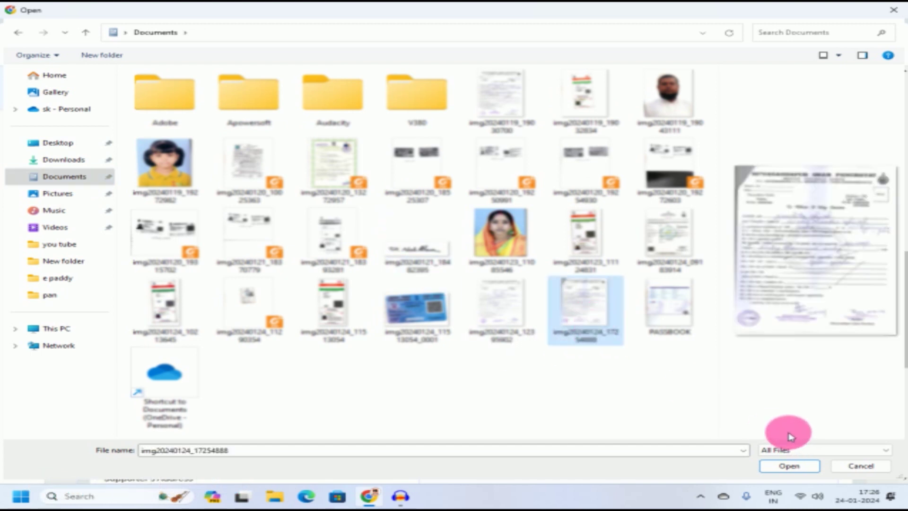
pyautogui.click(787, 466)
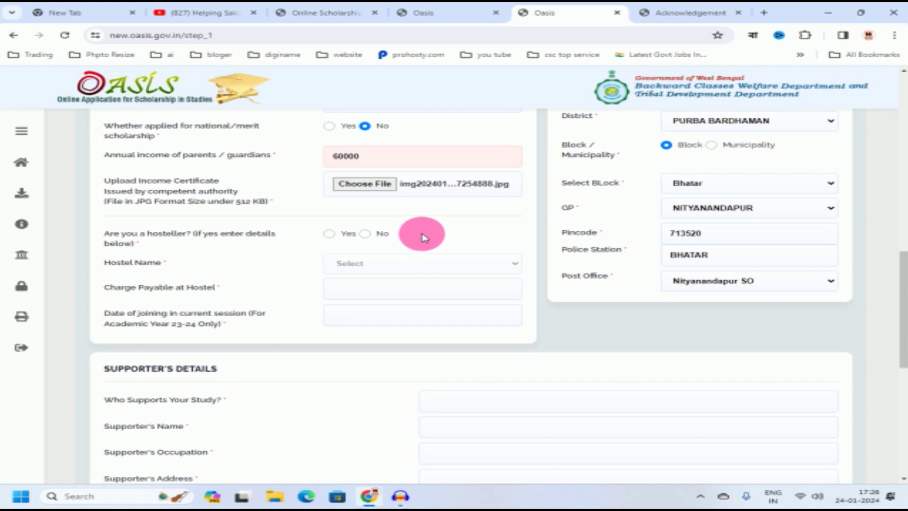
# Step: Answer No to 'Are you a hosteller?' and move down to Supporter's Details
pyautogui.click(365, 233)
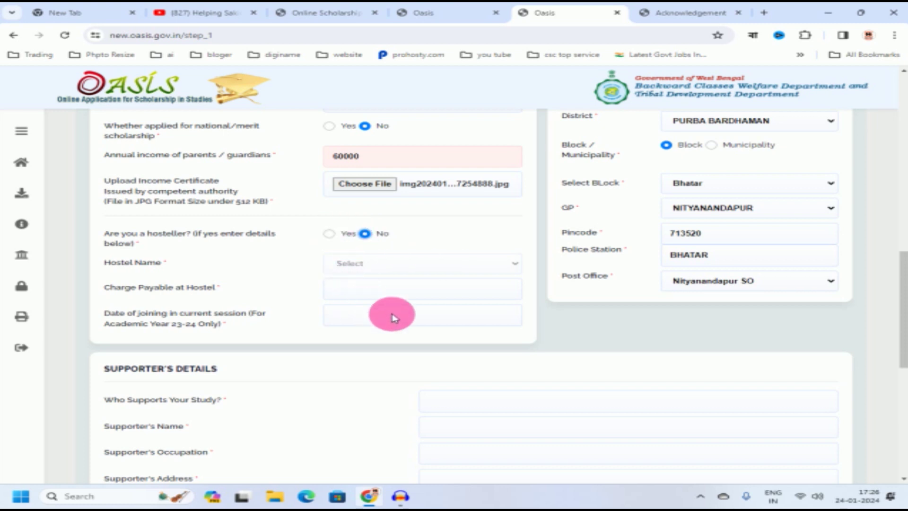
pyautogui.scroll(-3, 421, 314)
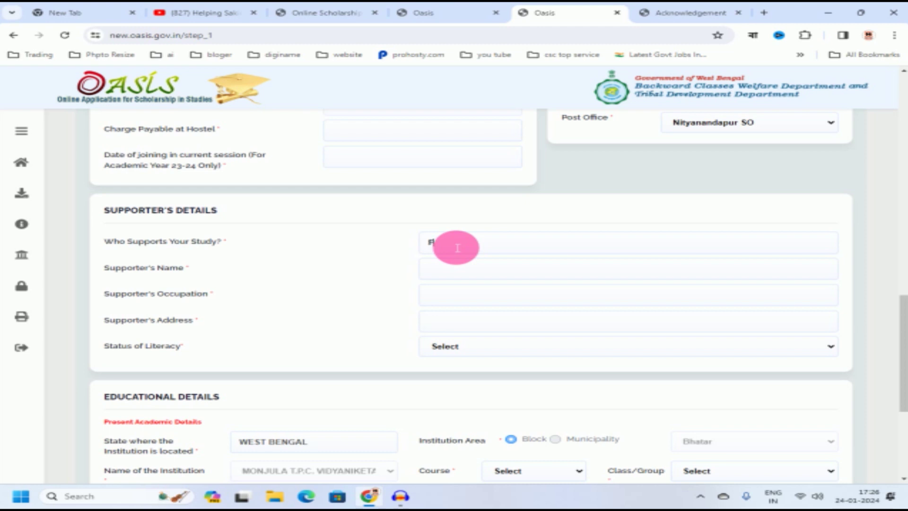
# Step: Enter FATHER as supporter, his full name, occupation FARMER, and literacy 'Both Parents are Literate'
pyautogui.write('THER')
pyautogui.click(459, 273)
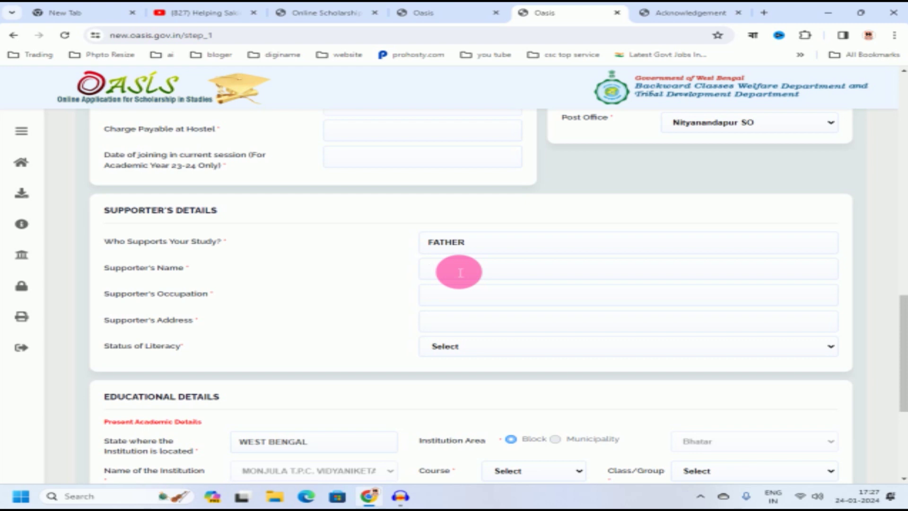
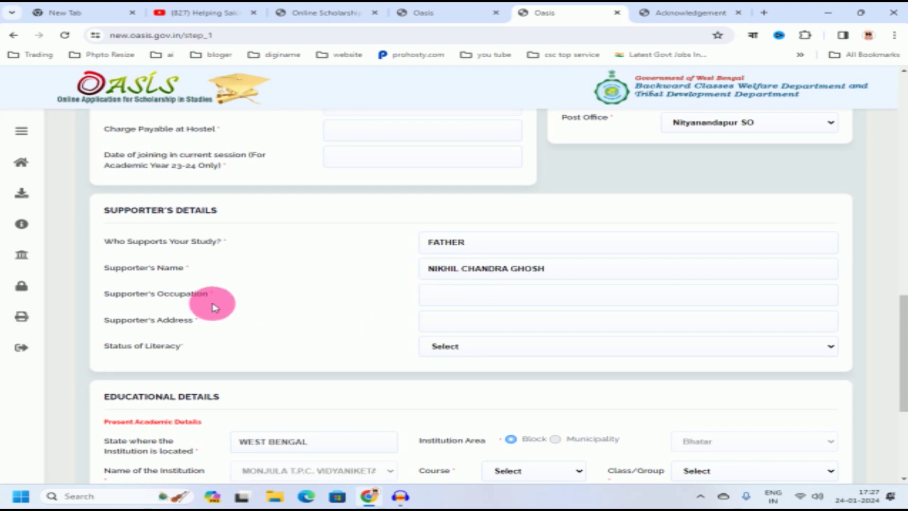
pyautogui.click(450, 297)
pyautogui.write('FARMER')
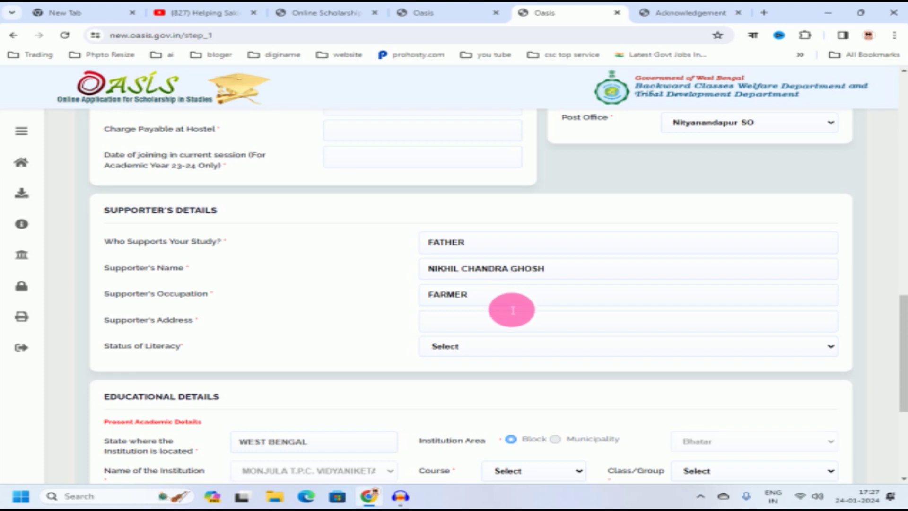
pyautogui.scroll(-1, 467, 277)
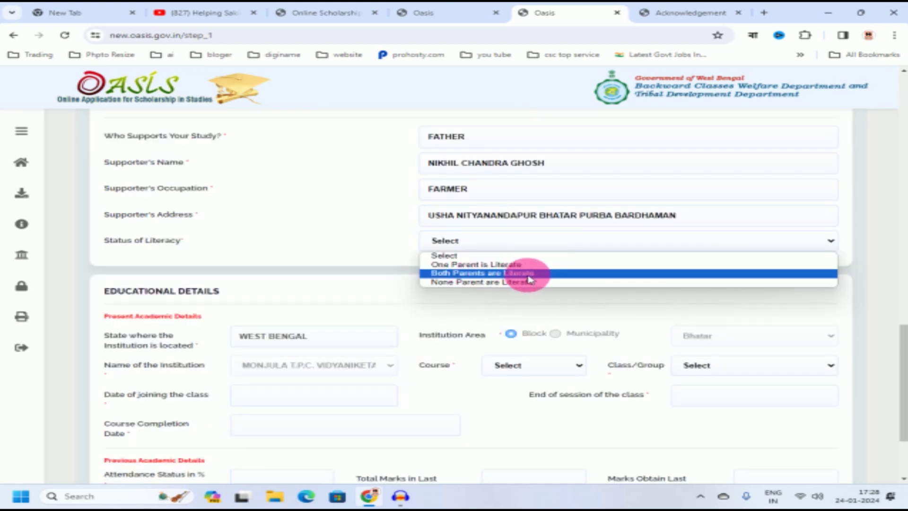
pyautogui.click(529, 274)
pyautogui.scroll(-2, 435, 313)
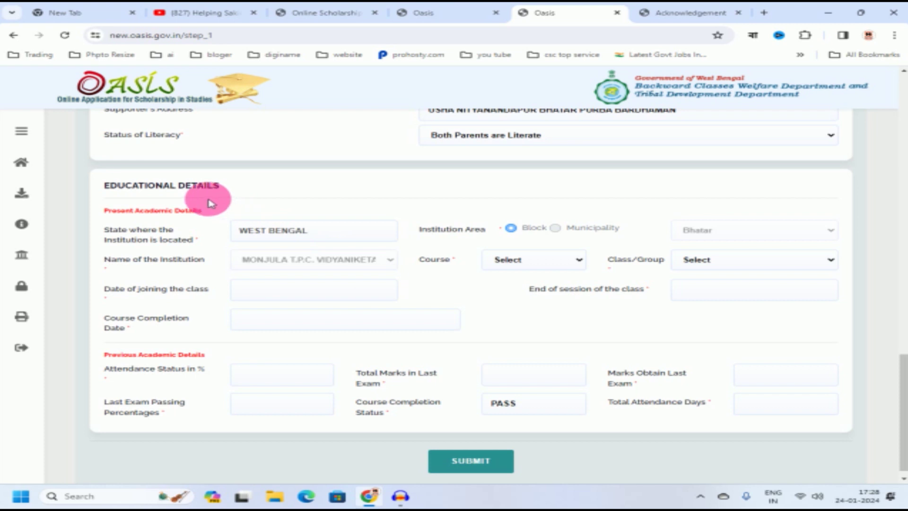
# Step: Set the course to IX and the class joining date to 1 January 2023
pyautogui.click(534, 261)
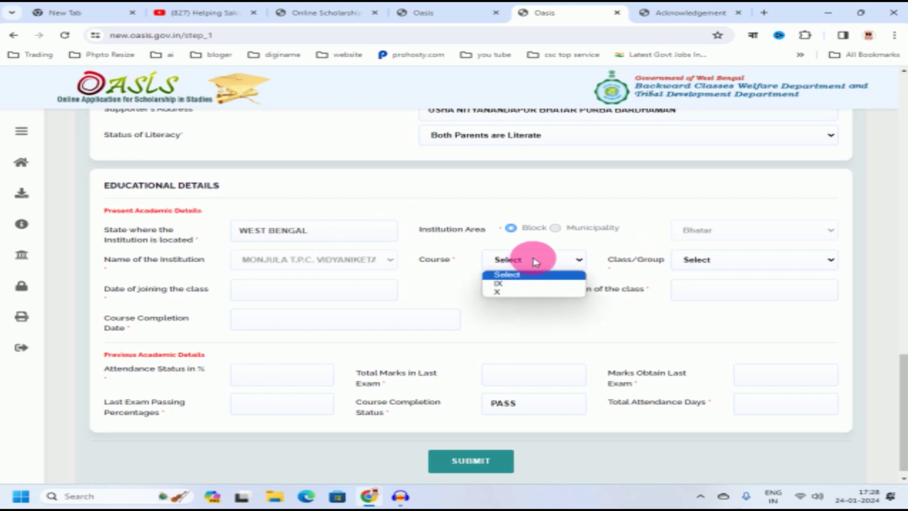
pyautogui.click(518, 285)
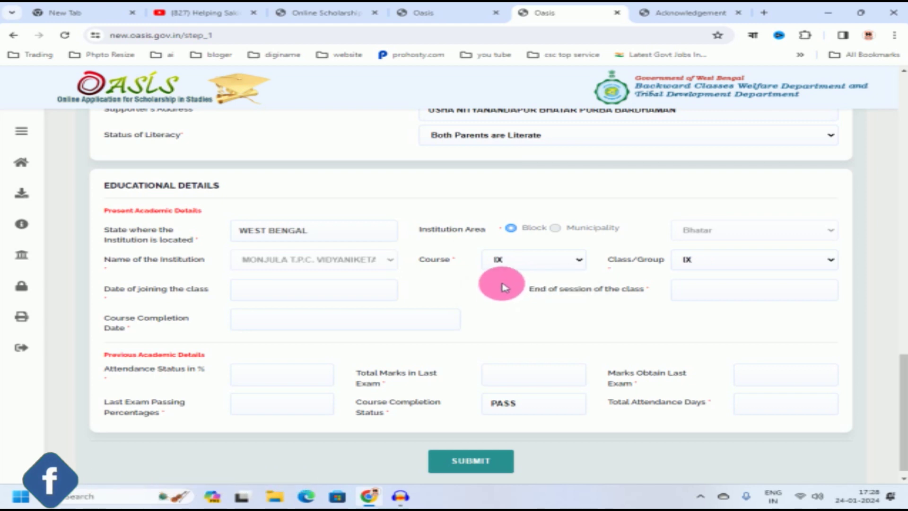
pyautogui.click(268, 293)
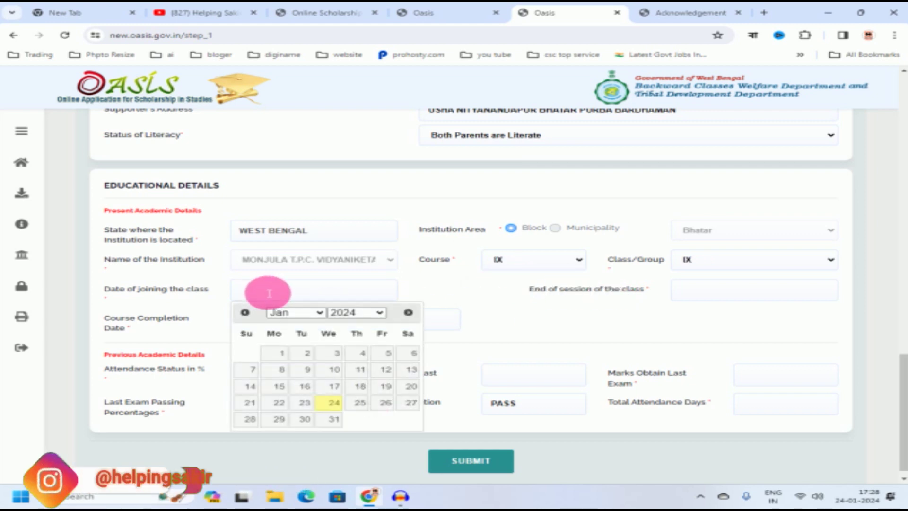
pyautogui.click(358, 315)
pyautogui.click(348, 314)
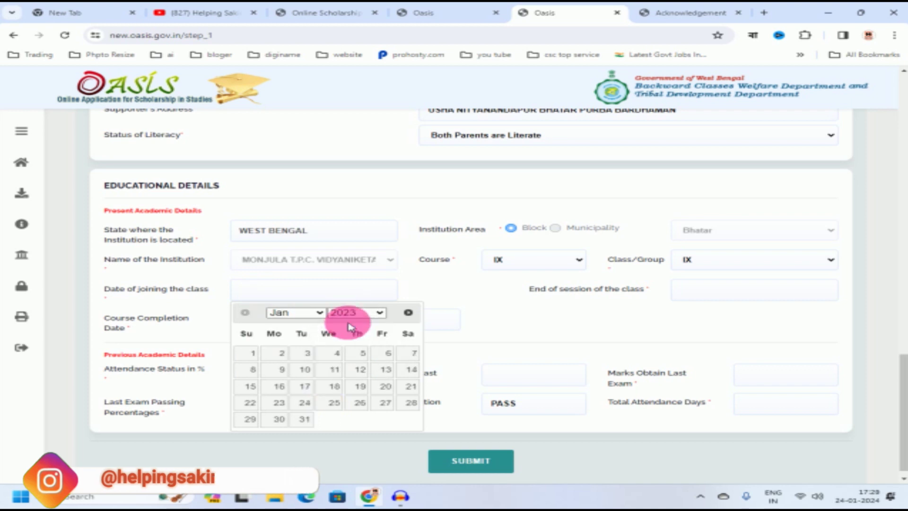
pyautogui.click(259, 353)
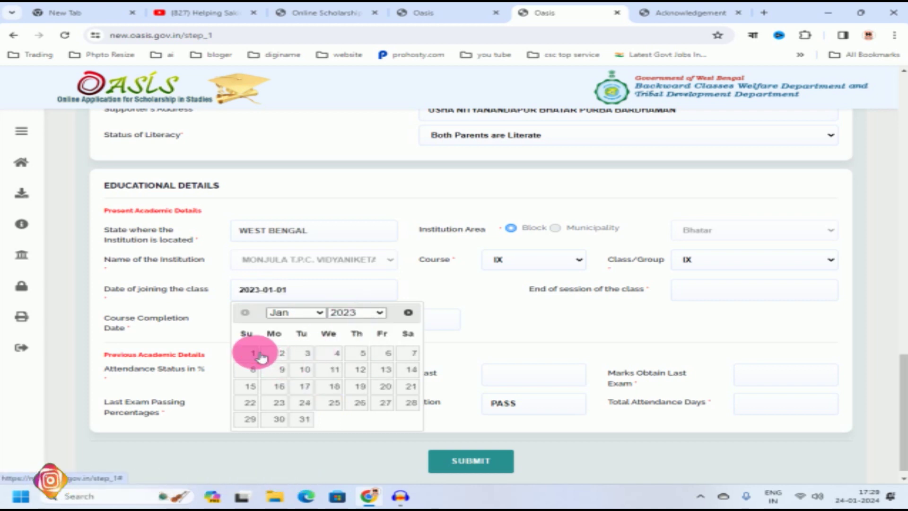
# Step: Set the session end date to 1 December 2023
pyautogui.click(675, 297)
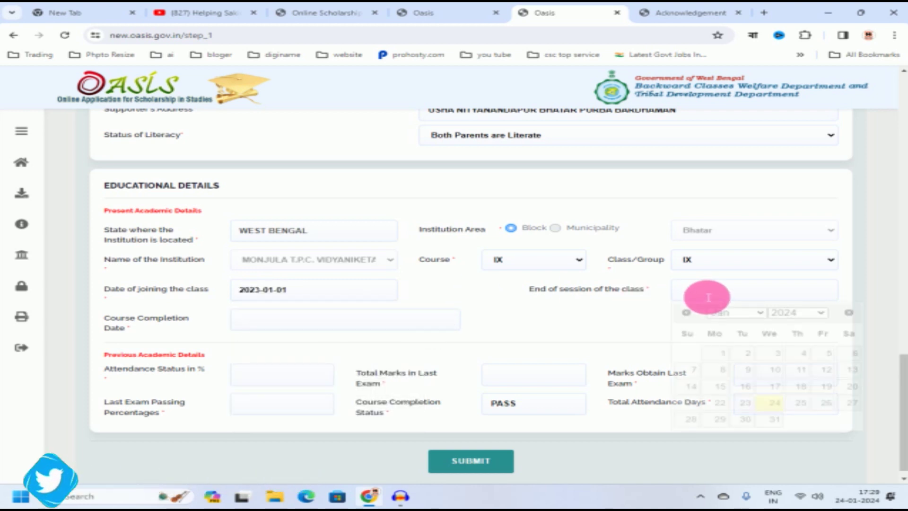
pyautogui.click(799, 313)
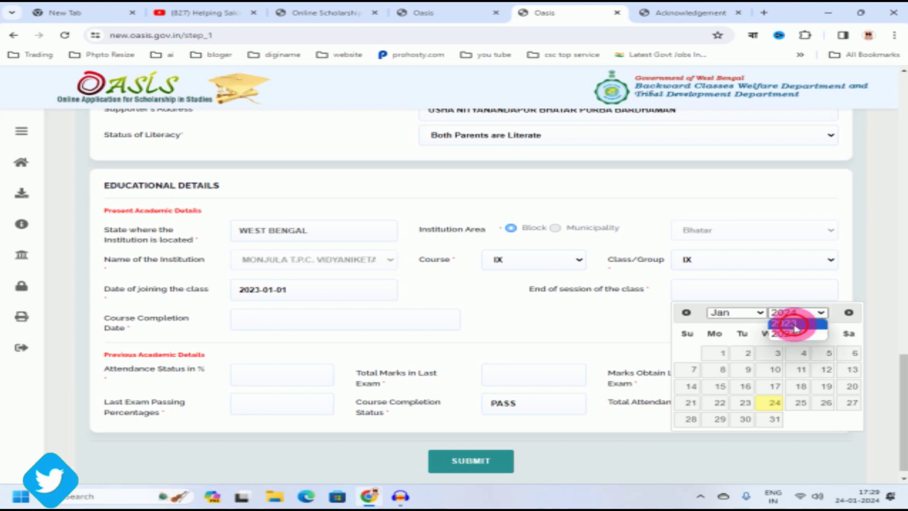
pyautogui.click(795, 324)
pyautogui.click(736, 313)
pyautogui.click(742, 435)
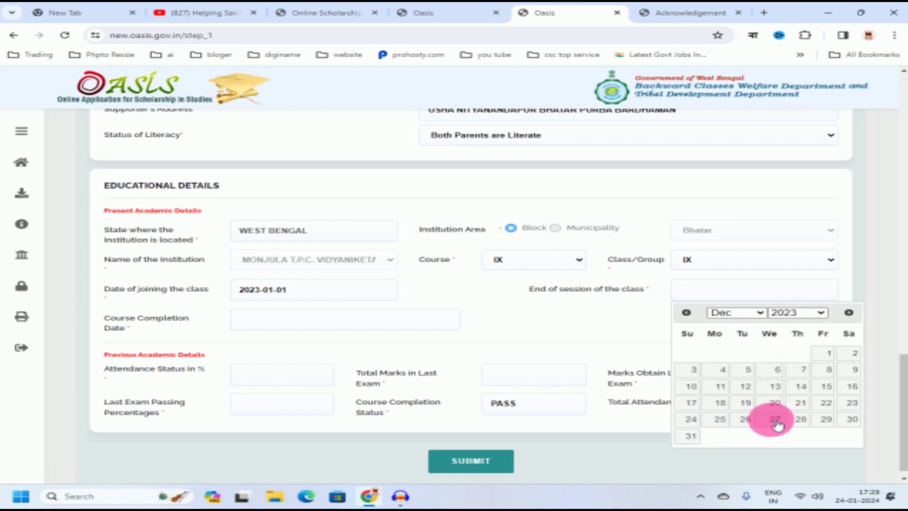
pyautogui.click(823, 353)
# Step: Set the course completion date to 24 January 2024
pyautogui.click(320, 325)
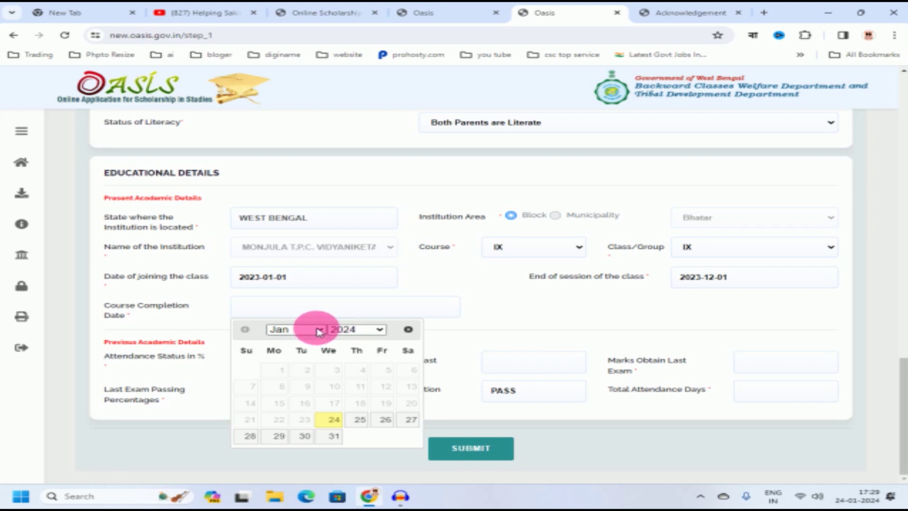
pyautogui.click(364, 330)
pyautogui.click(330, 330)
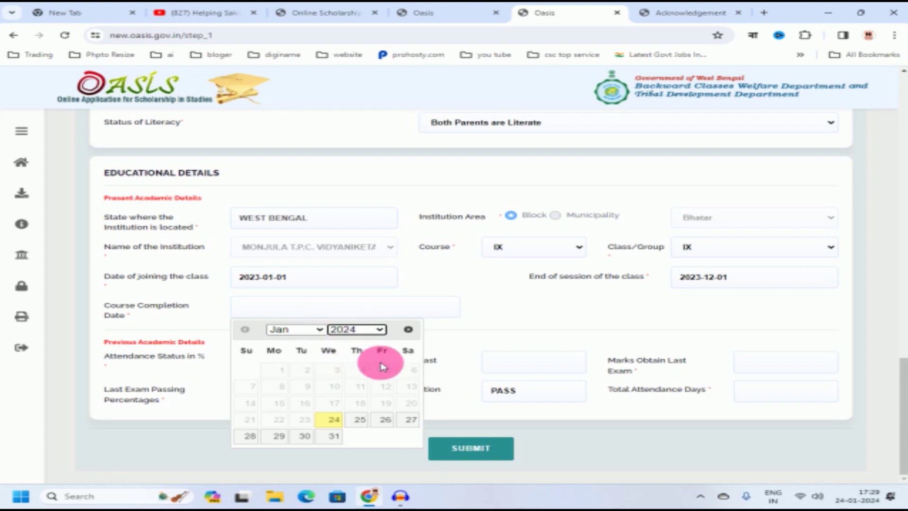
pyautogui.click(329, 420)
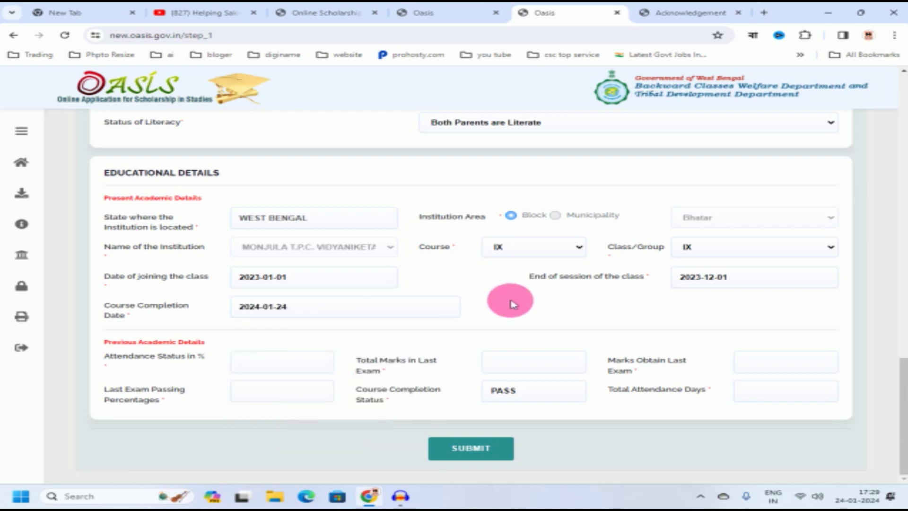
# Step: Enter 60% attendance, 700 total marks, 350 obtained, 60% passing percentage and 180 days
pyautogui.click(267, 357)
pyautogui.write('60')
pyautogui.click(510, 365)
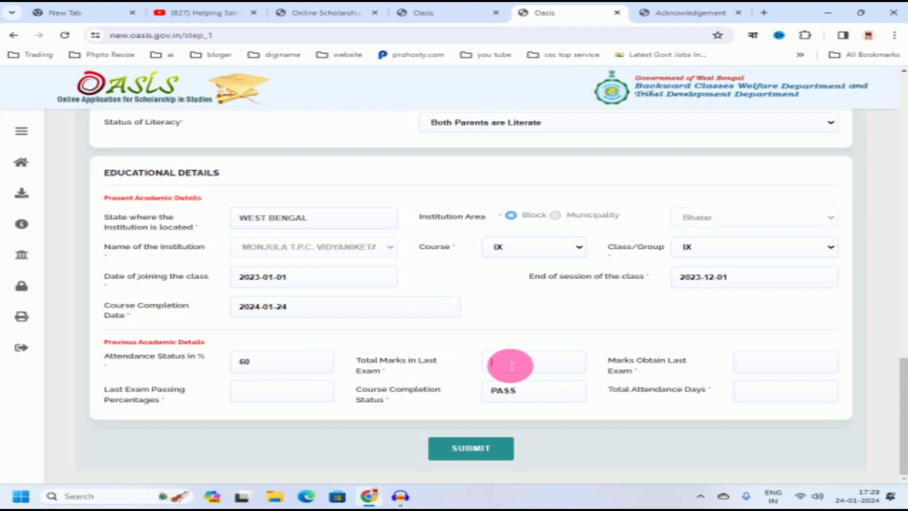
pyautogui.click(757, 364)
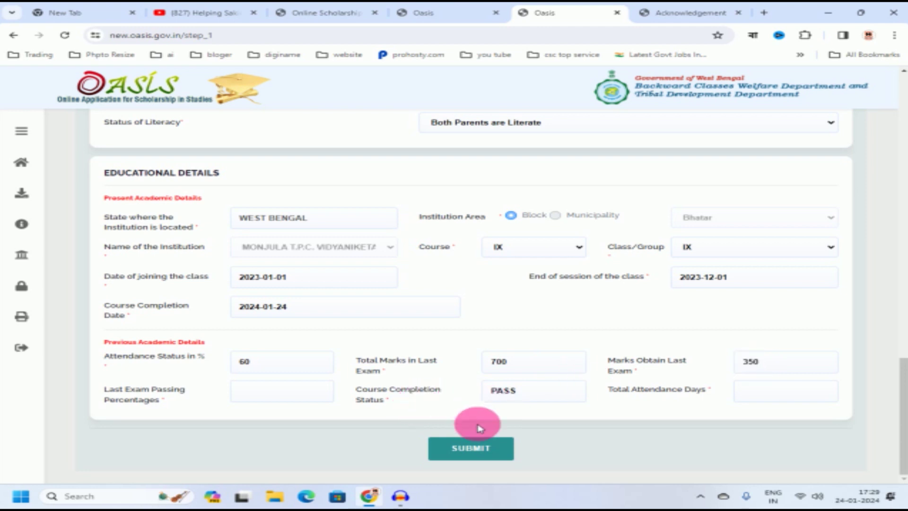
pyautogui.click(294, 401)
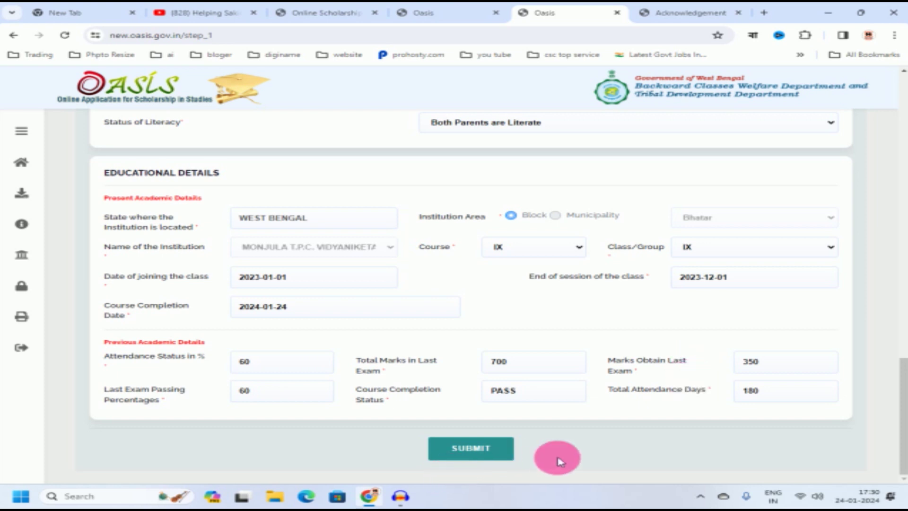
# Step: Submit the Step 1 details to reach Step 2 – Bank Information
pyautogui.click(487, 453)
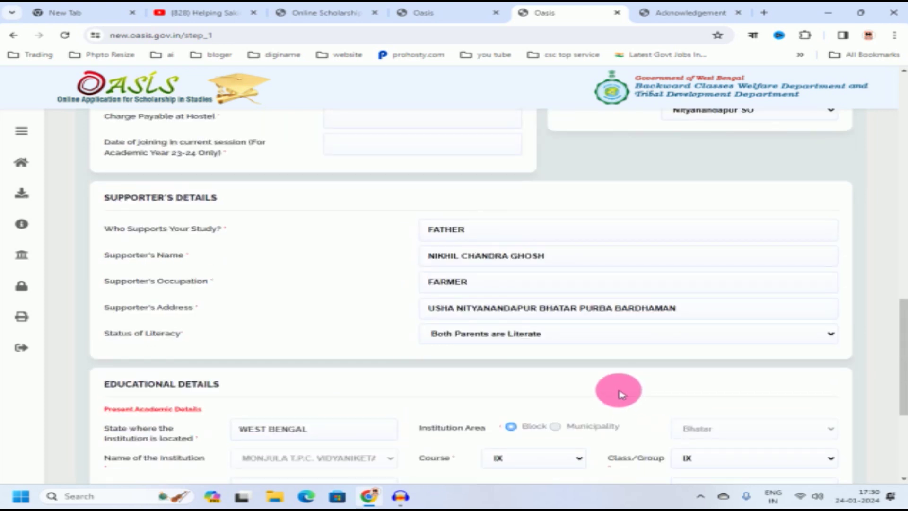
pyautogui.scroll(10, 513, 293)
pyautogui.scroll(-7, 501, 284)
pyautogui.scroll(-7, 504, 284)
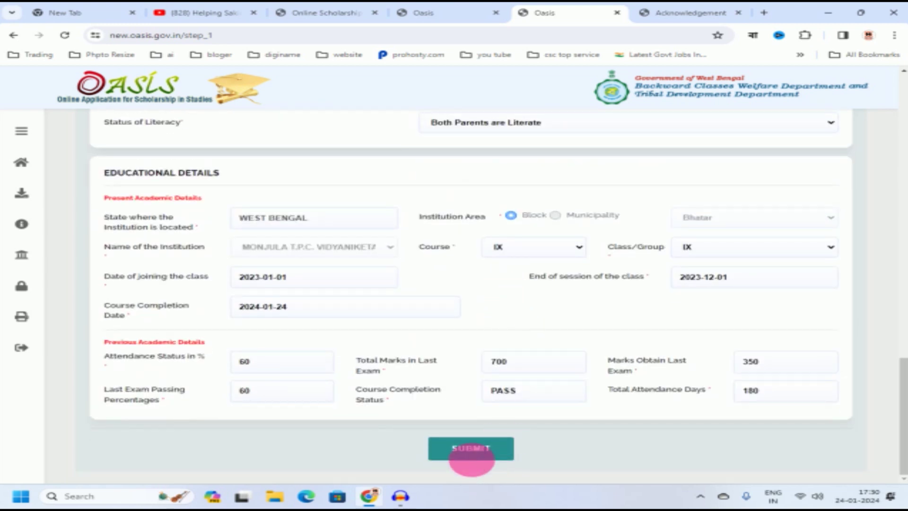
pyautogui.click(479, 453)
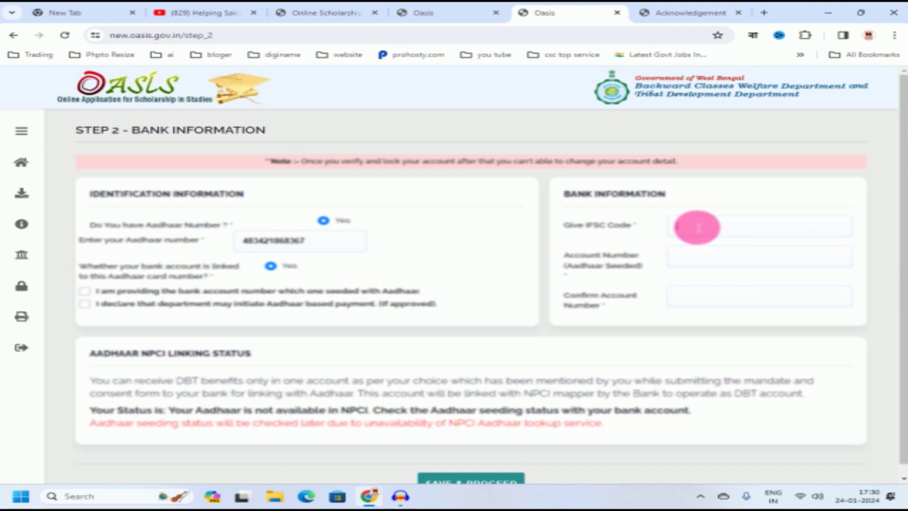
# Step: Enter the branch IFSC code and account number, accept both Aadhaar declarations, and save
pyautogui.click(697, 228)
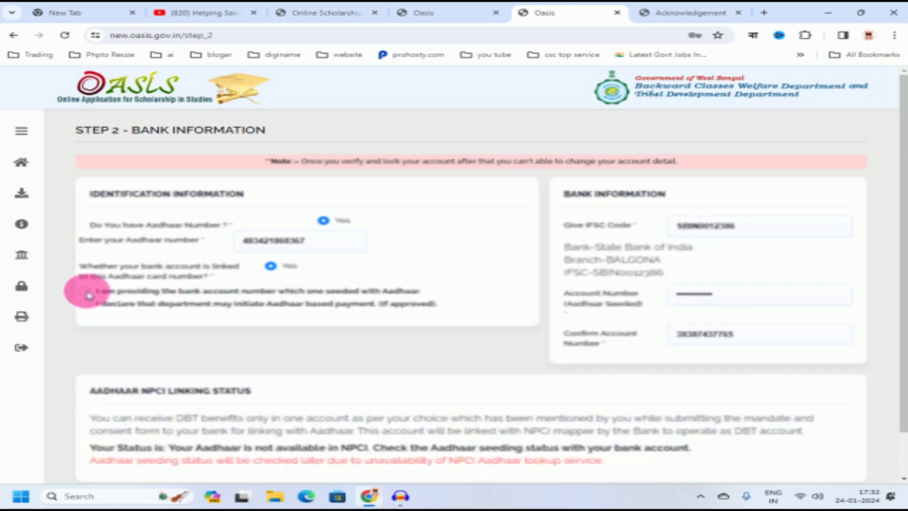
pyautogui.click(85, 293)
pyautogui.click(85, 303)
pyautogui.scroll(-1, 378, 417)
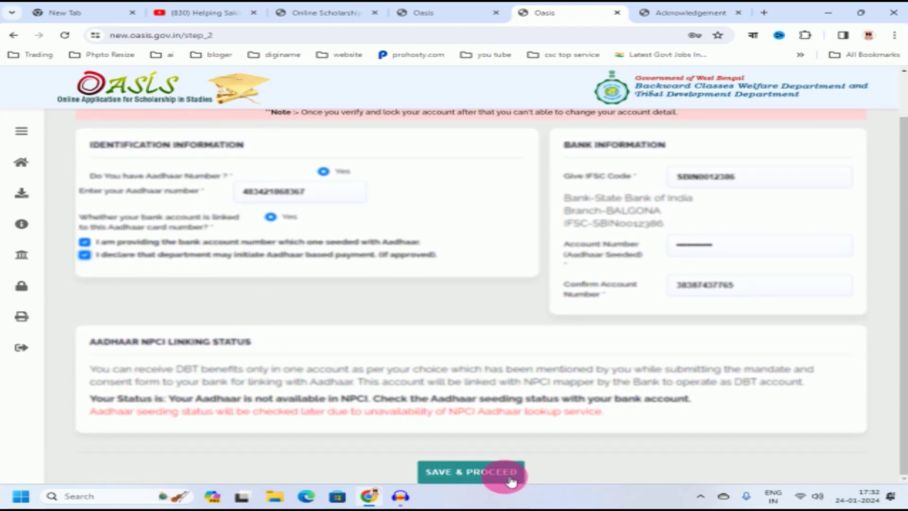
pyautogui.click(485, 472)
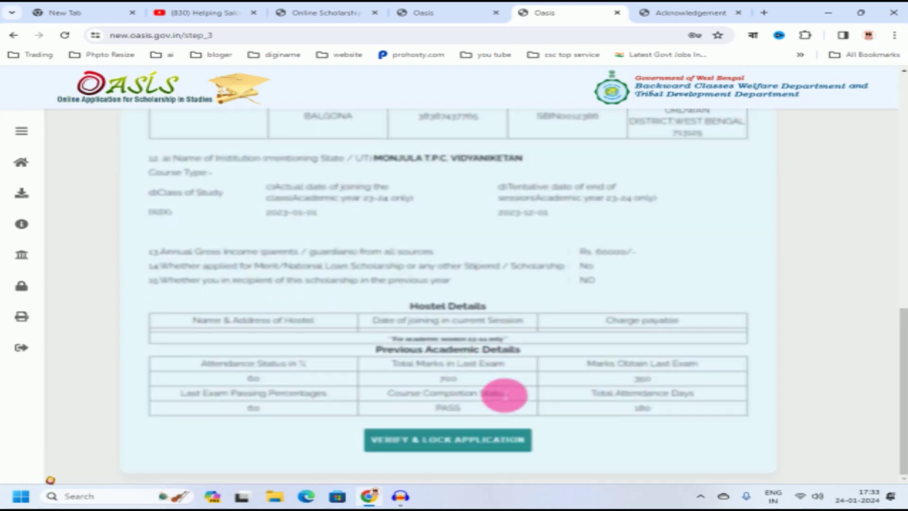
# Step: Review the preview, then choose Verify & Lock Application and confirm with OK
pyautogui.scroll(4, 504, 396)
pyautogui.scroll(-4, 480, 304)
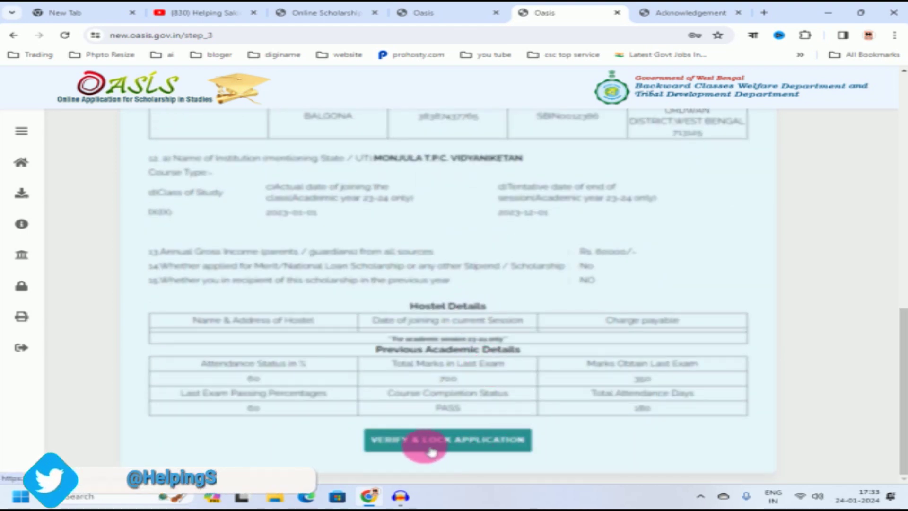
pyautogui.click(475, 446)
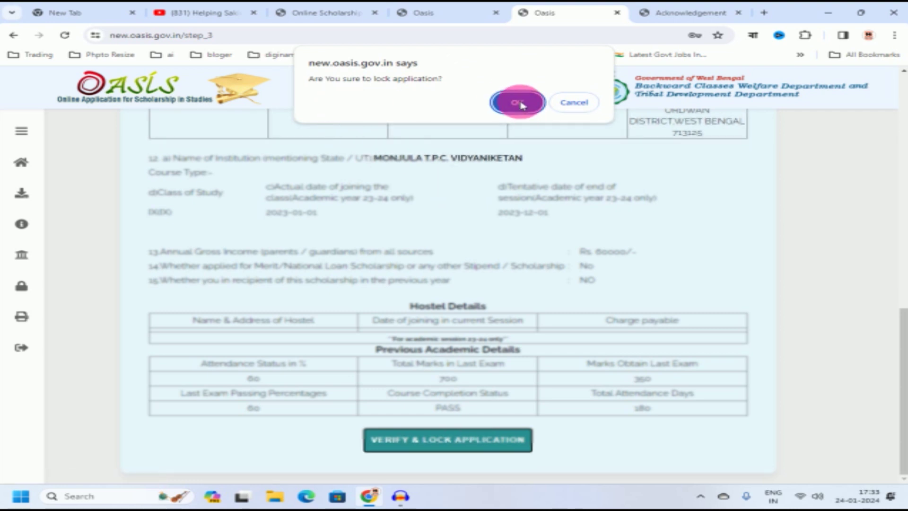
pyautogui.click(519, 103)
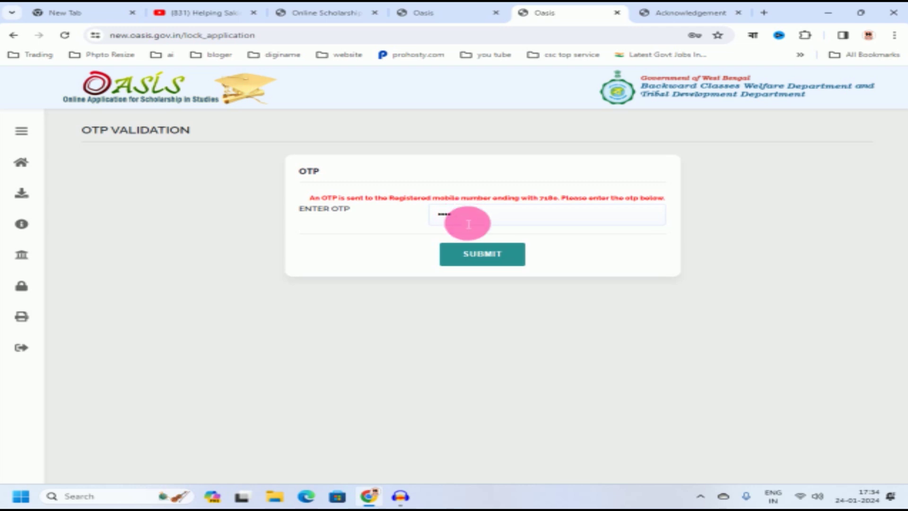
# Step: Submit the OTP from the registered mobile to lock the application
pyautogui.click(492, 259)
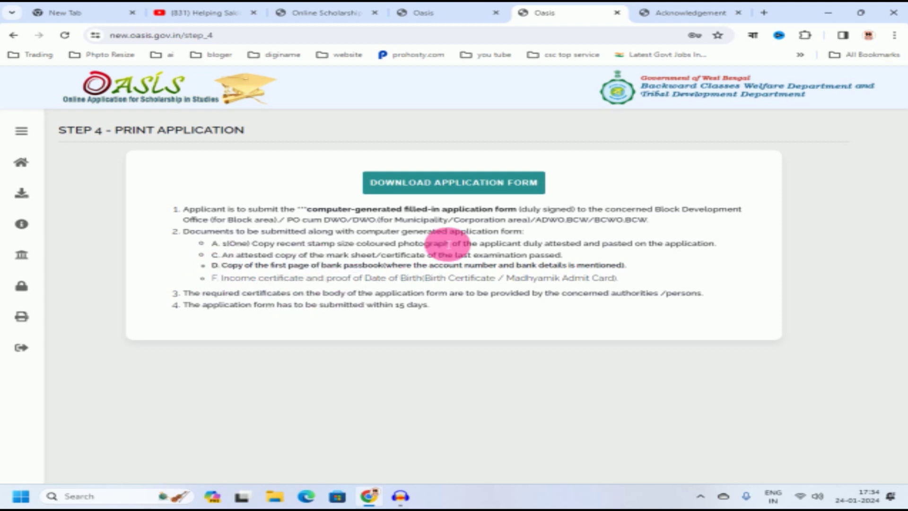
# Step: Download the application form PDF and scroll through its four pages
pyautogui.click(451, 185)
pyautogui.scroll(-1, 623, 211)
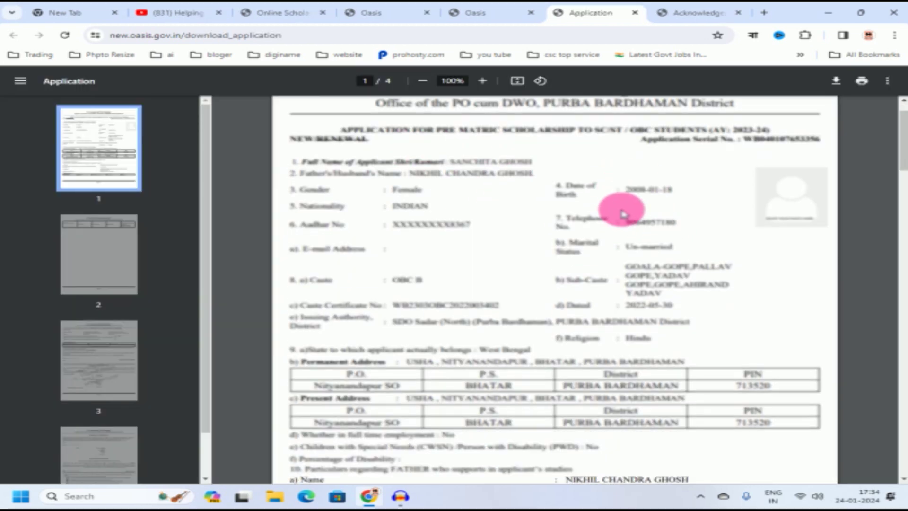
pyautogui.scroll(-10, 623, 214)
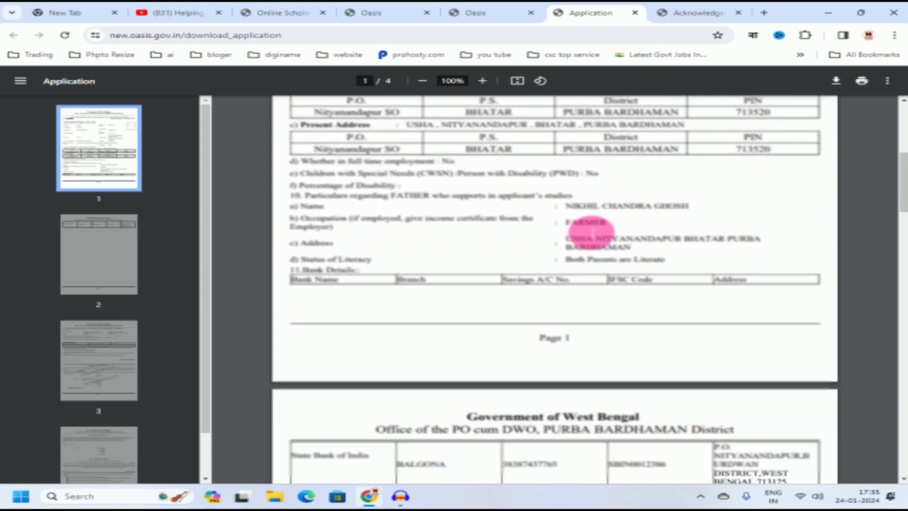
pyautogui.scroll(-1, 592, 232)
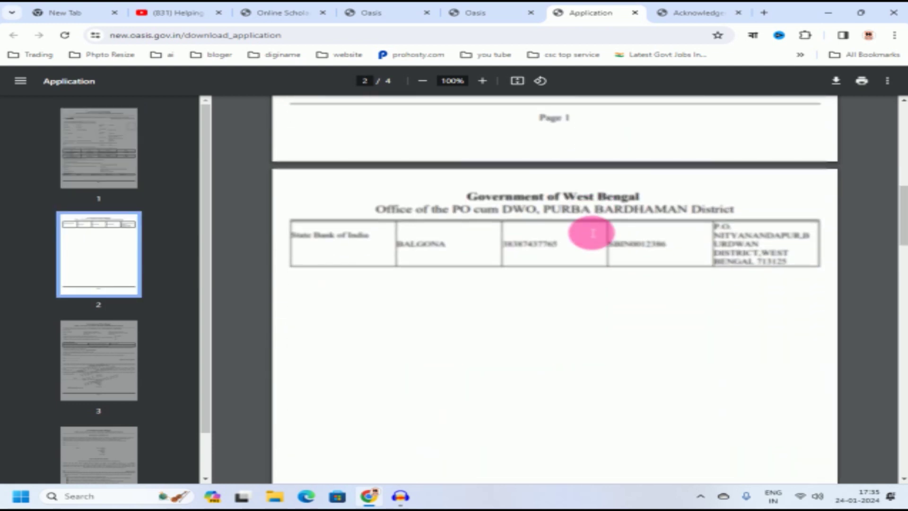
pyautogui.scroll(-10, 592, 233)
pyautogui.scroll(-10, 590, 232)
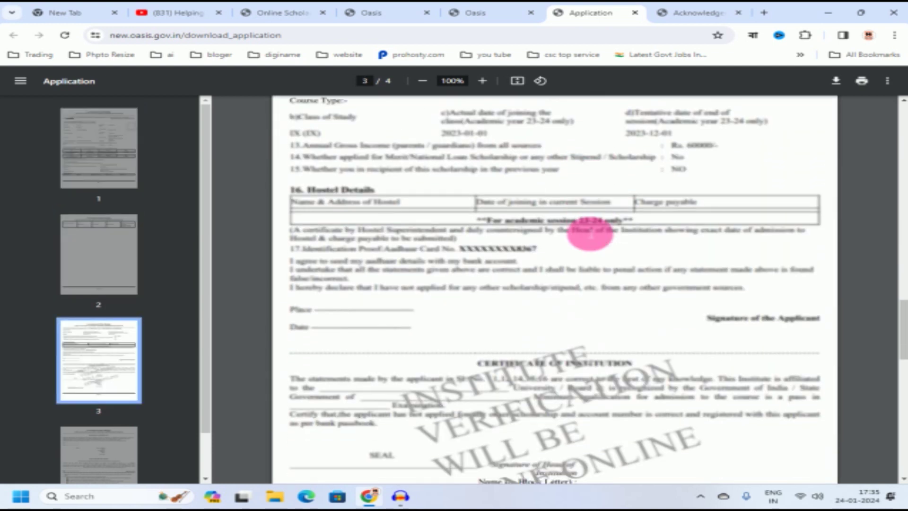